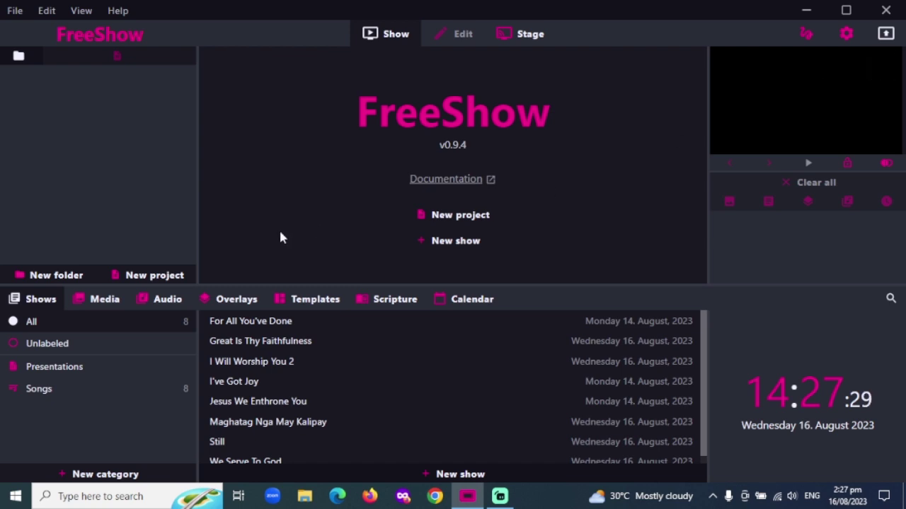
pyautogui.click(126, 302)
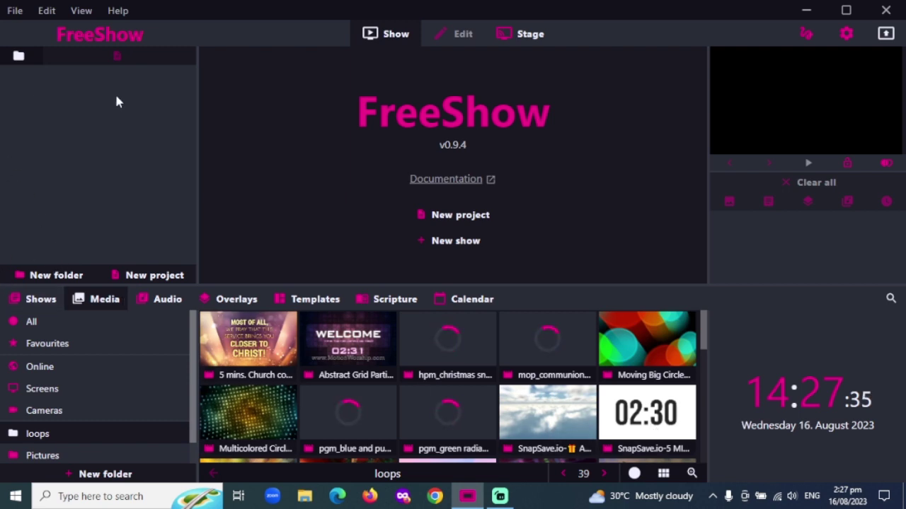
pyautogui.click(13, 302)
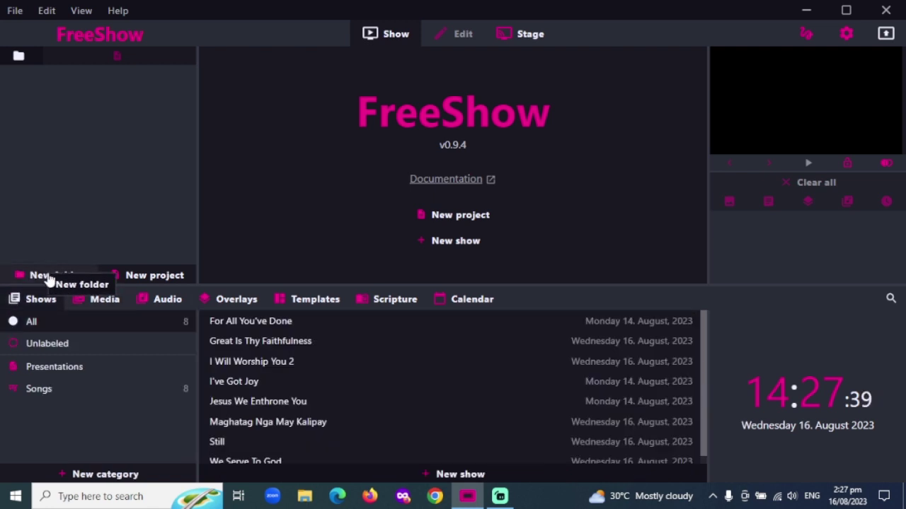
pyautogui.click(49, 278)
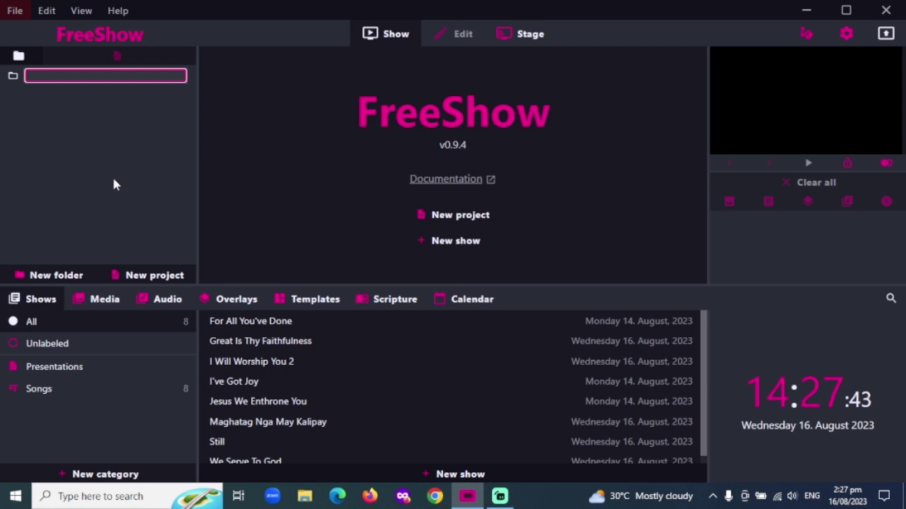
pyautogui.click(12, 80)
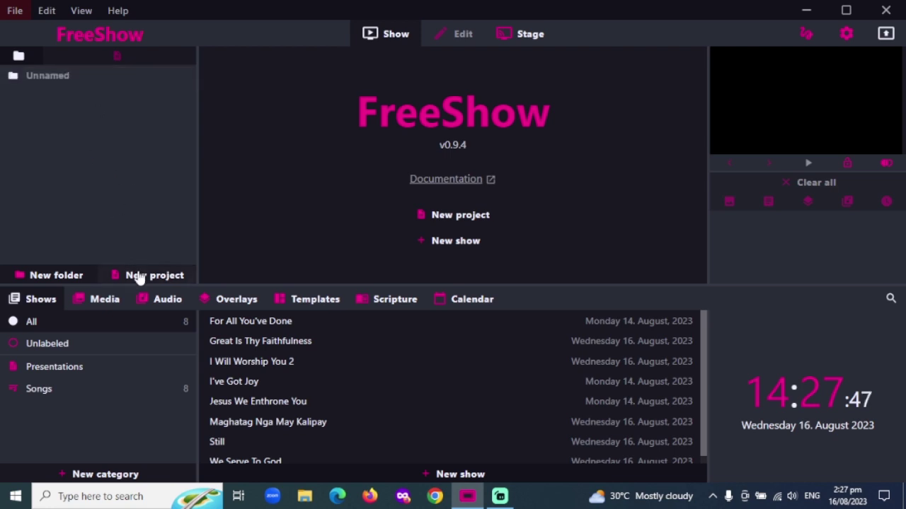
pyautogui.click(139, 276)
pyautogui.click(72, 76)
pyautogui.rightClick(73, 76)
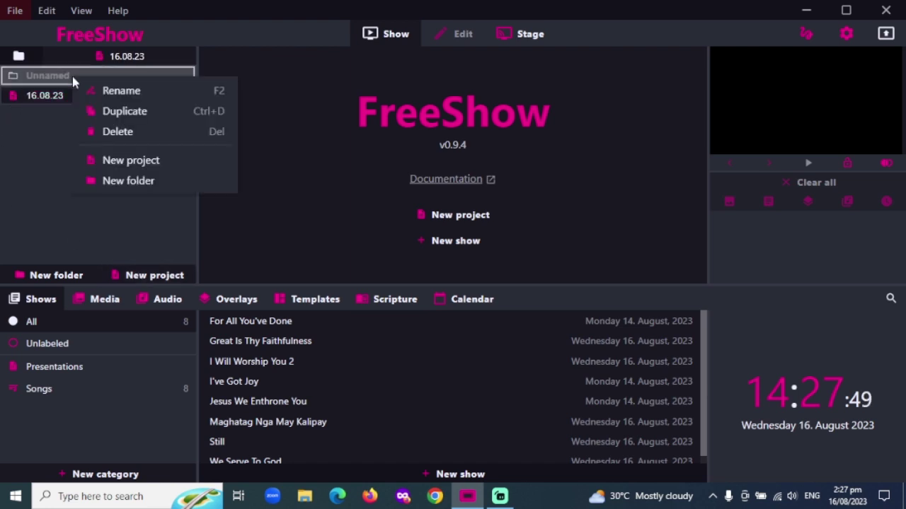
pyautogui.click(112, 131)
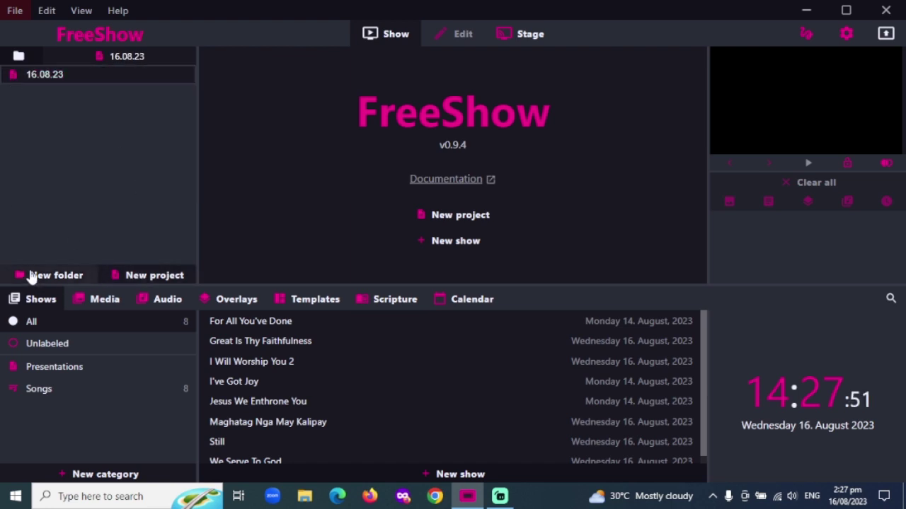
pyautogui.rightClick(80, 77)
pyautogui.click(134, 131)
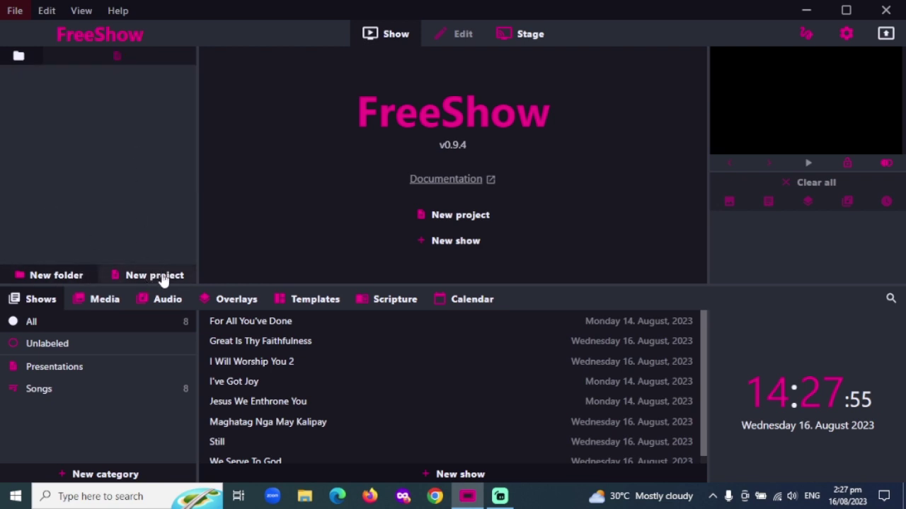
# - Create a new project named "Sundy Worship Service" and open it
pyautogui.click(155, 277)
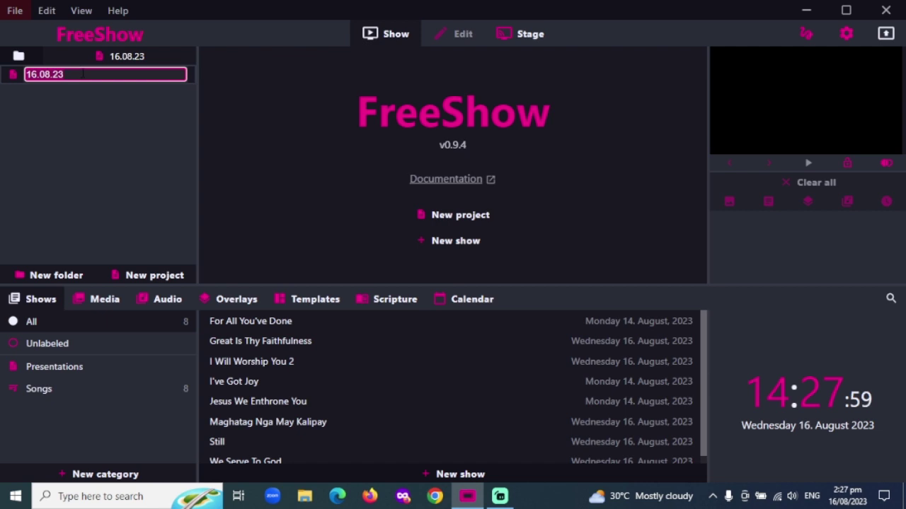
pyautogui.press('BackSpace')
pyautogui.write('Su')
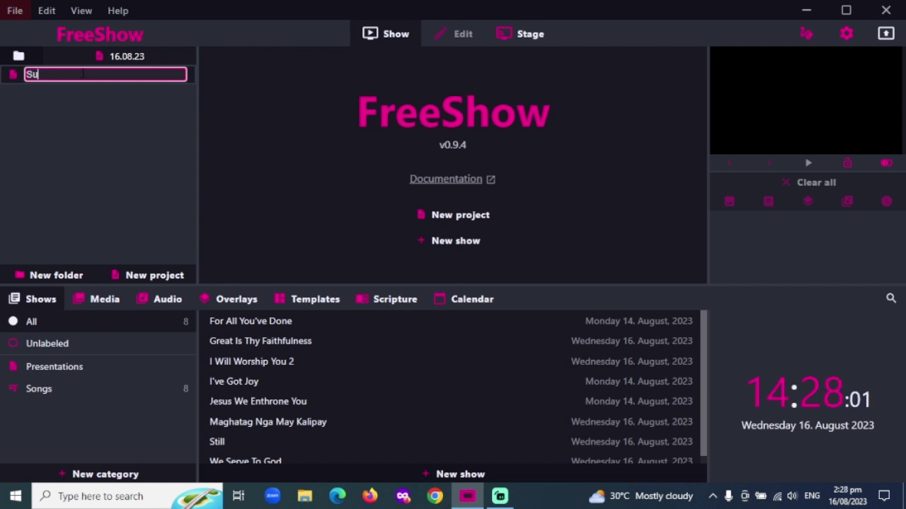
pyautogui.write('ndau')
pyautogui.press('BackSpace')
pyautogui.write('y Worshi')
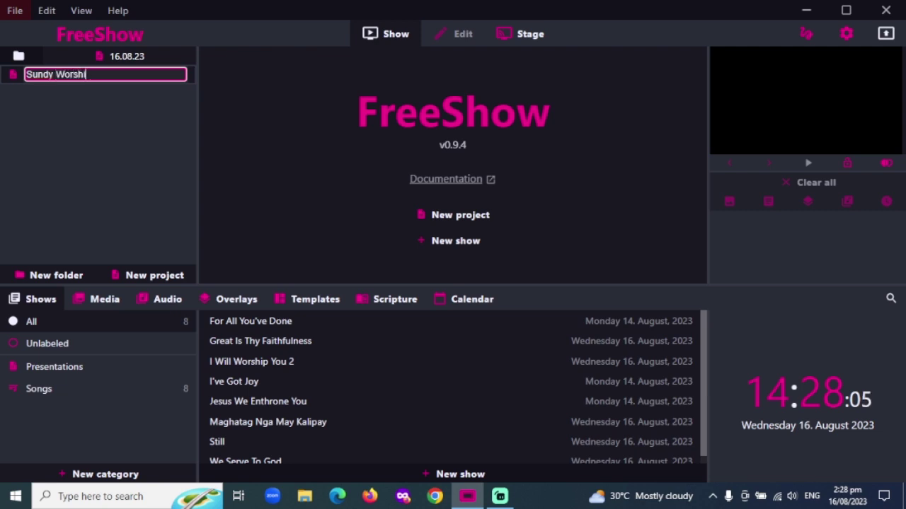
pyautogui.write('pp Service')
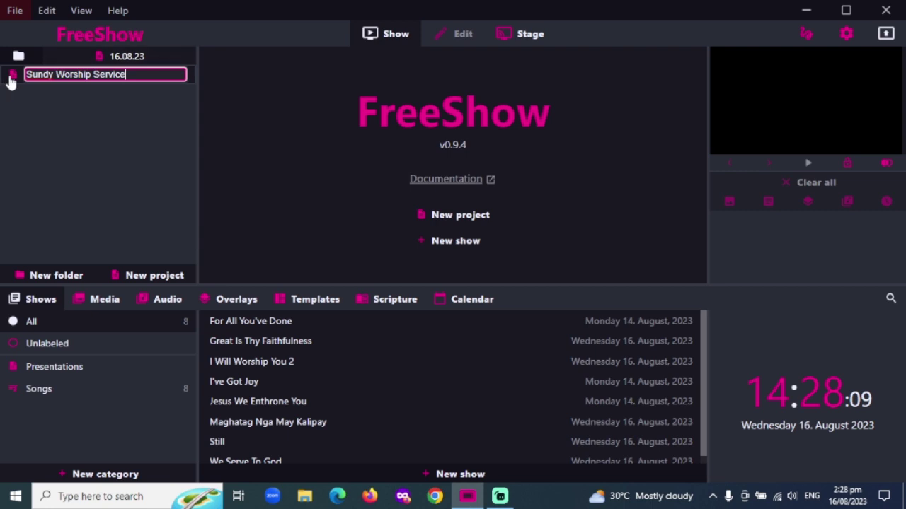
pyautogui.click(11, 82)
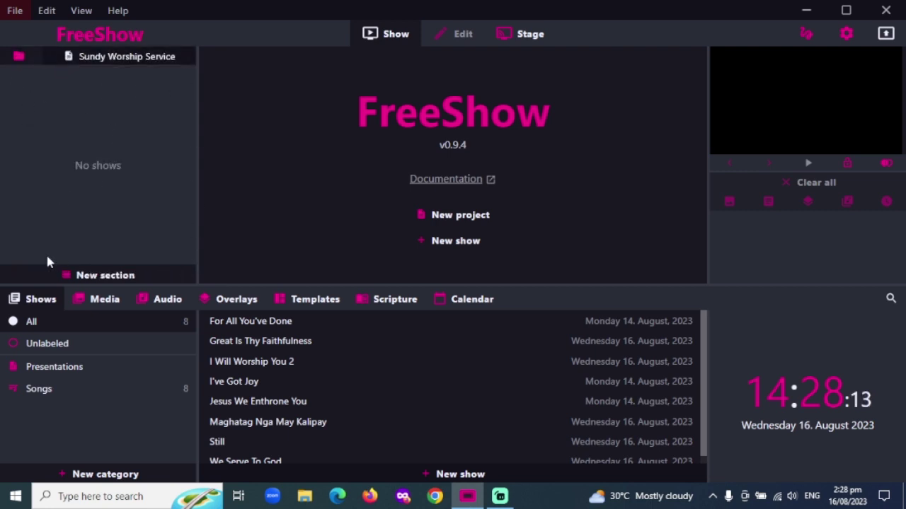
# - Add the 5-minute countdown timer video from the loops media folder to the project, clearing its preview from the output
pyautogui.click(102, 303)
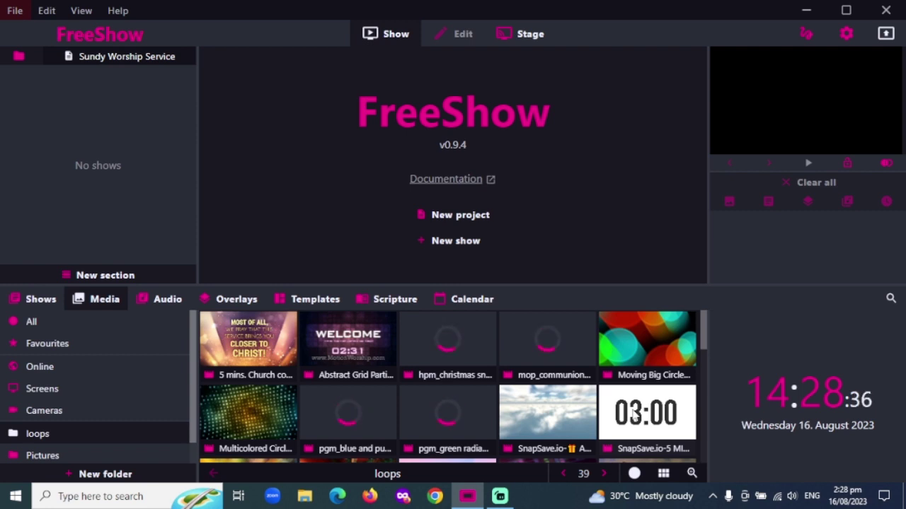
pyautogui.click(635, 415)
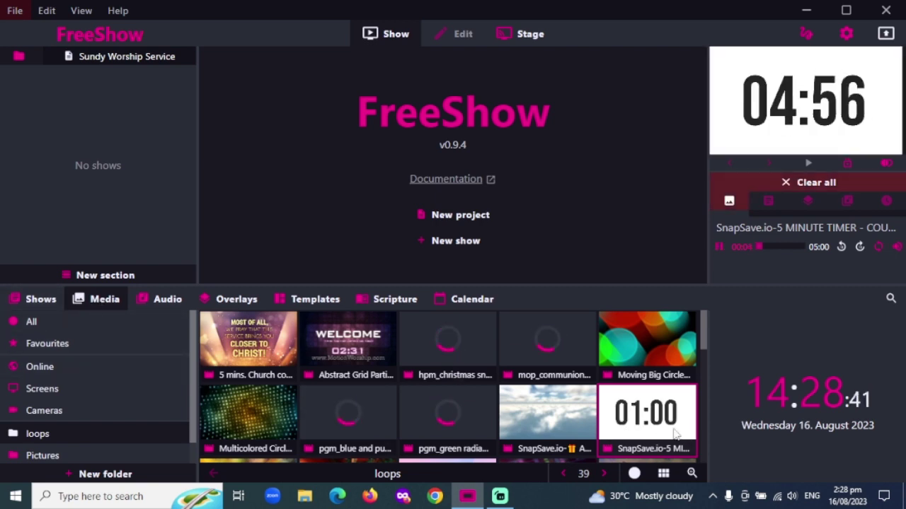
pyautogui.moveTo(662, 423); pyautogui.dragTo(96, 129)
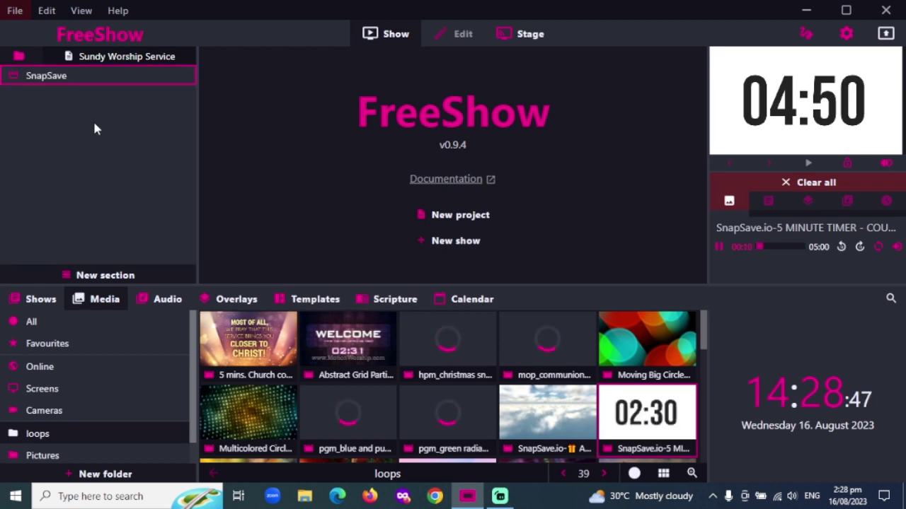
pyautogui.click(39, 299)
pyautogui.press('Escape')
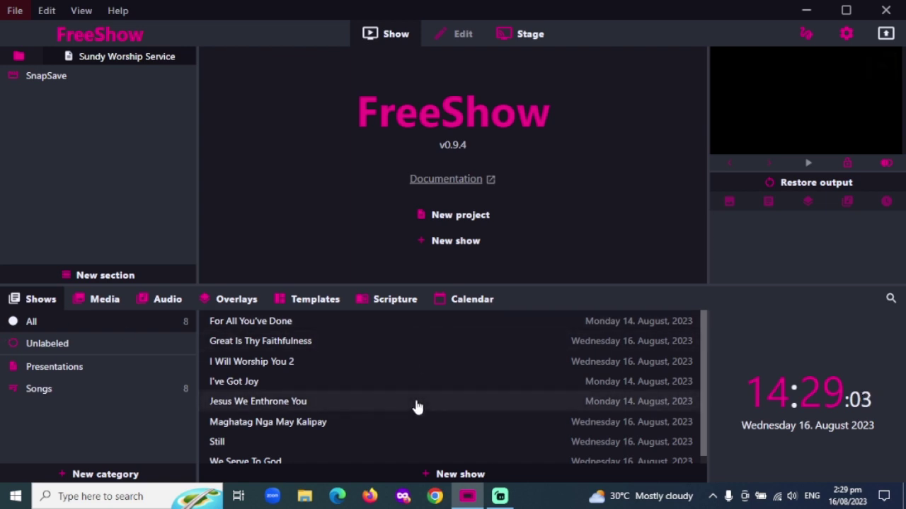
# - Rename the project section below the timer video to "Opening Song"
pyautogui.scroll(-1, 344, 399)
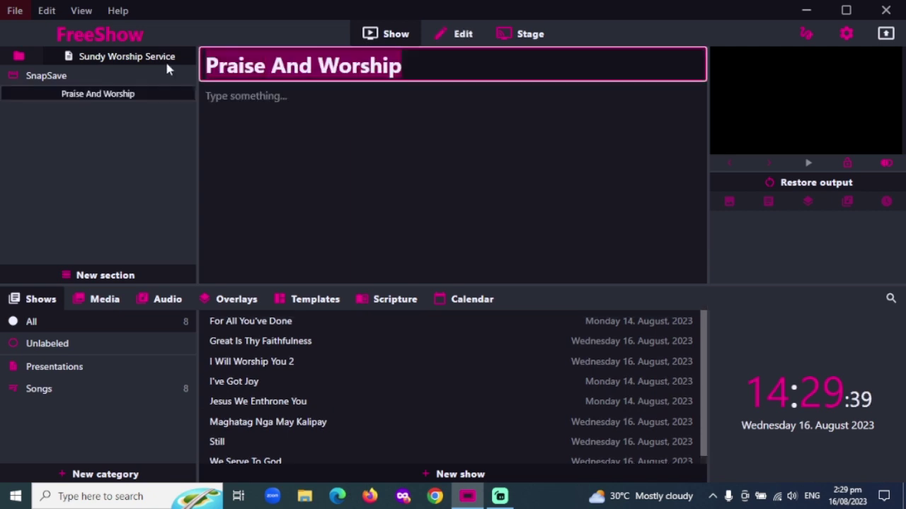
pyautogui.hotkey('ctrl', 'a')
pyautogui.press('BackSpace')
pyautogui.write('Opening Song')
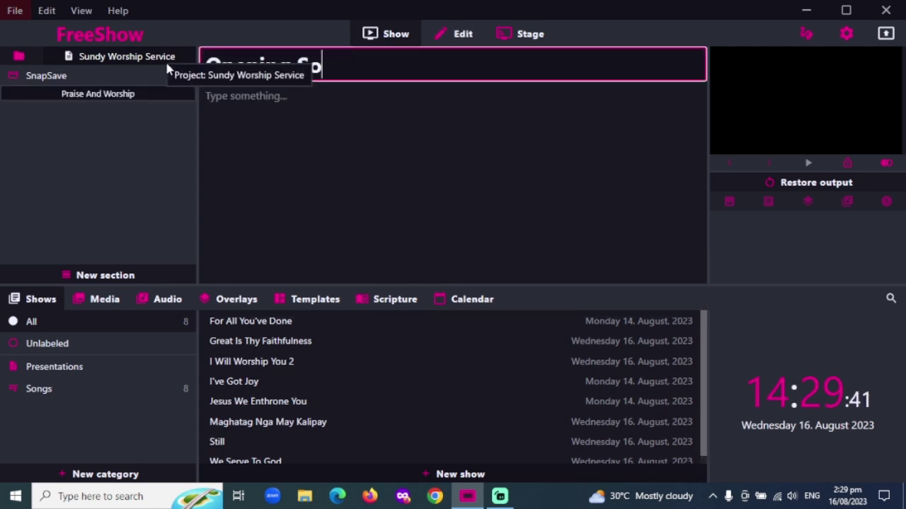
pyautogui.click(112, 152)
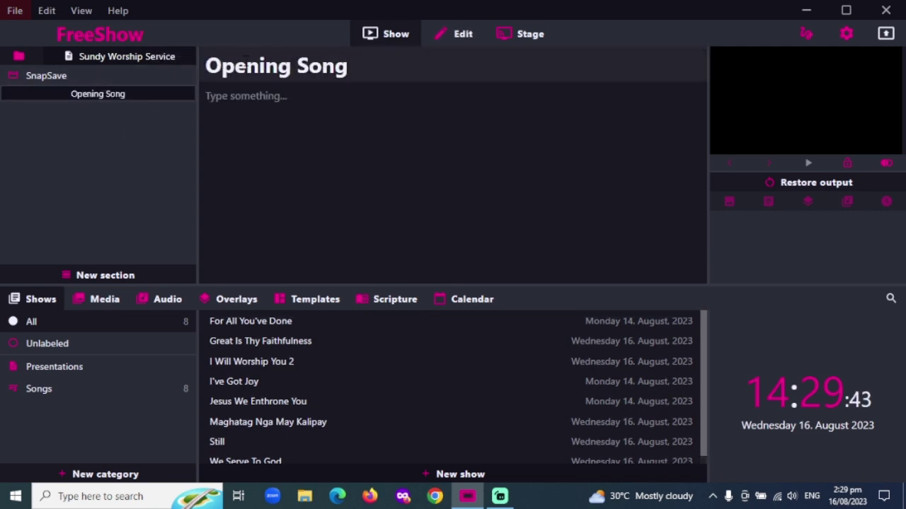
# - Add the show Great Is Thy Faithfulness under the Opening Song section and enlarge the project list area in width and height
pyautogui.click(319, 345)
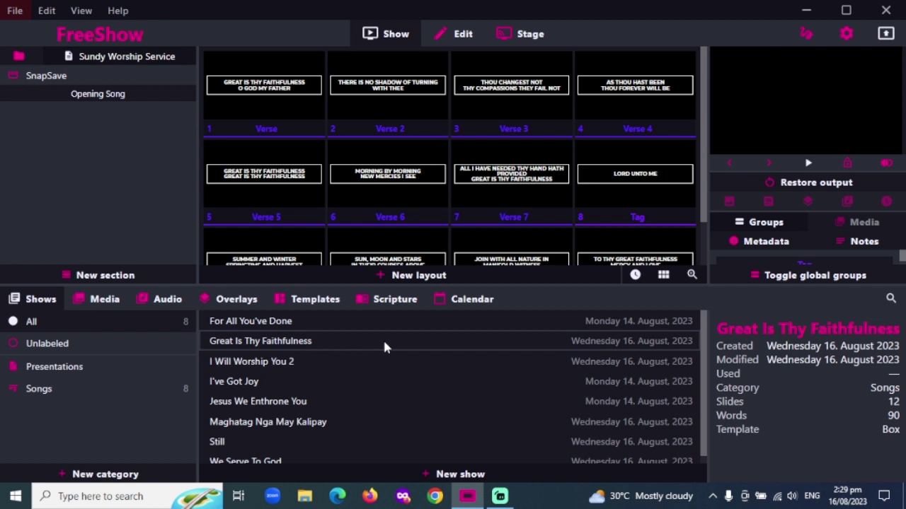
pyautogui.moveTo(383, 340); pyautogui.dragTo(159, 169)
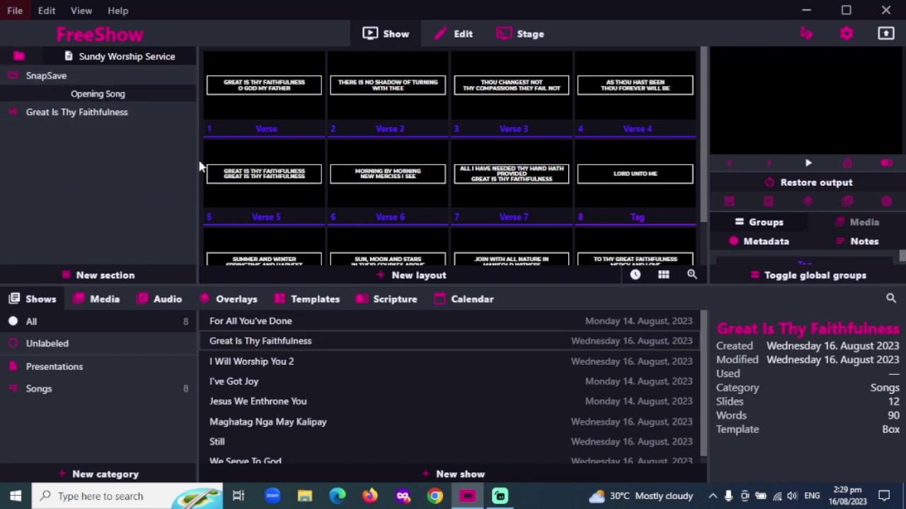
pyautogui.moveTo(199, 162); pyautogui.dragTo(256, 173)
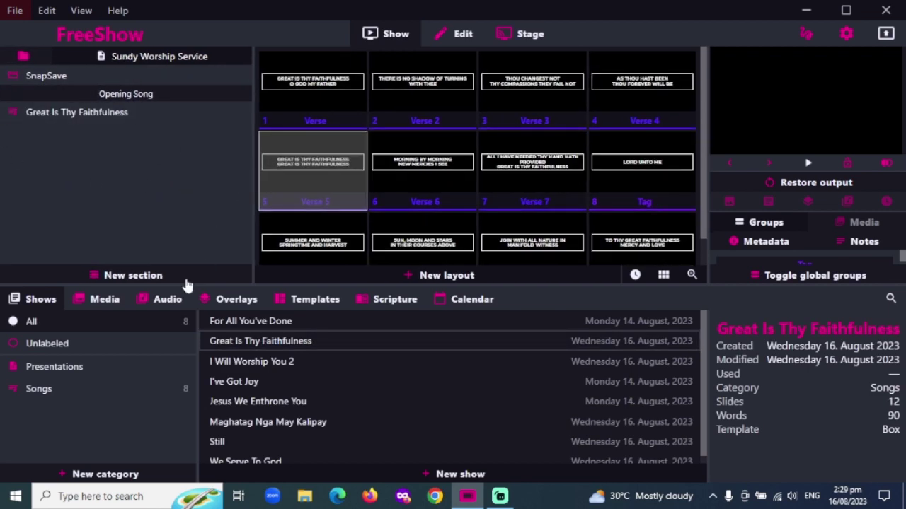
pyautogui.moveTo(162, 288); pyautogui.dragTo(160, 331)
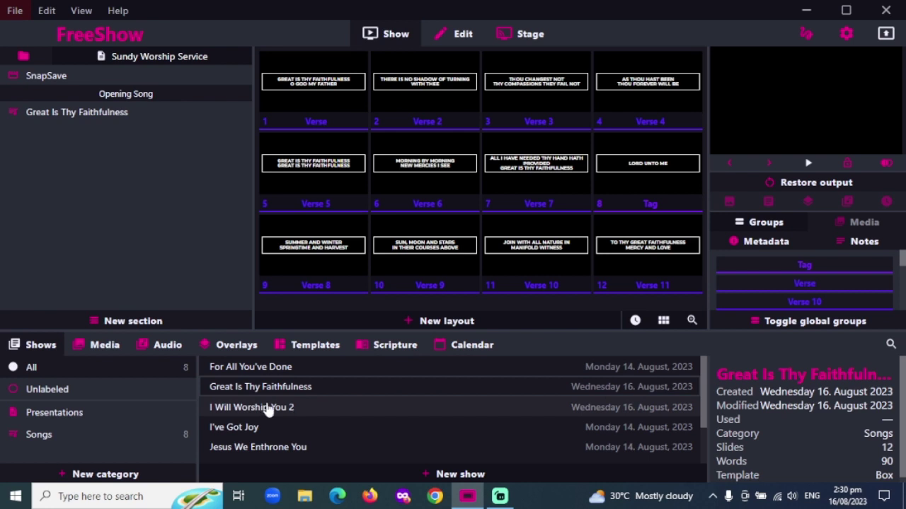
# - Add a new section titled "Praise And Worship" below Great Is Thy Faithfulness
pyautogui.click(139, 323)
pyautogui.write('P')
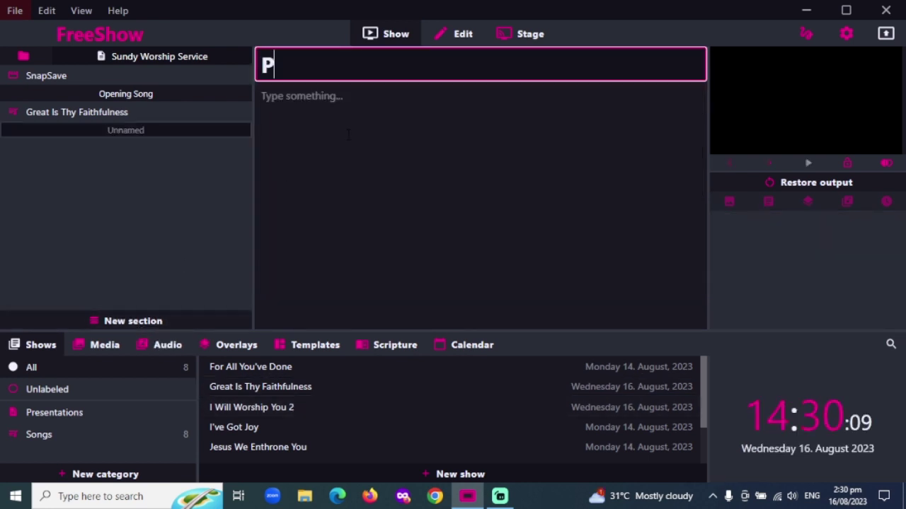
pyautogui.write('raise A')
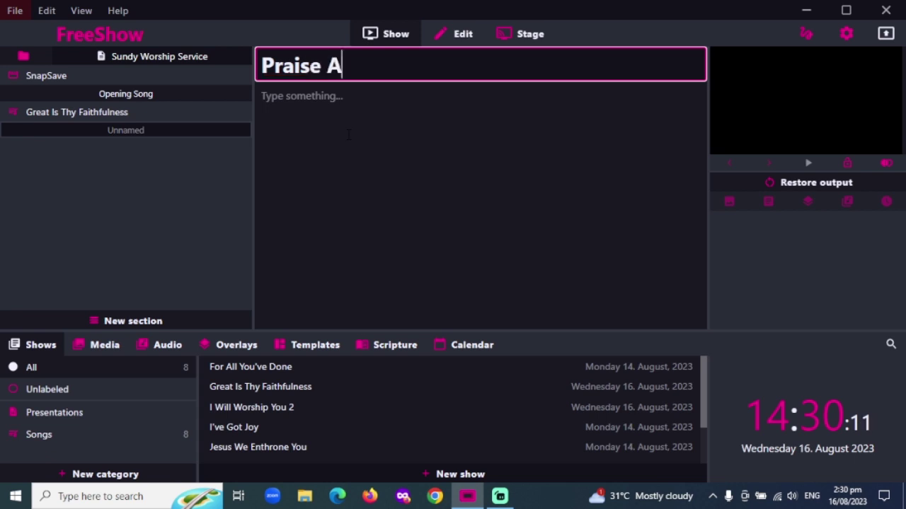
pyautogui.write('nd Worship')
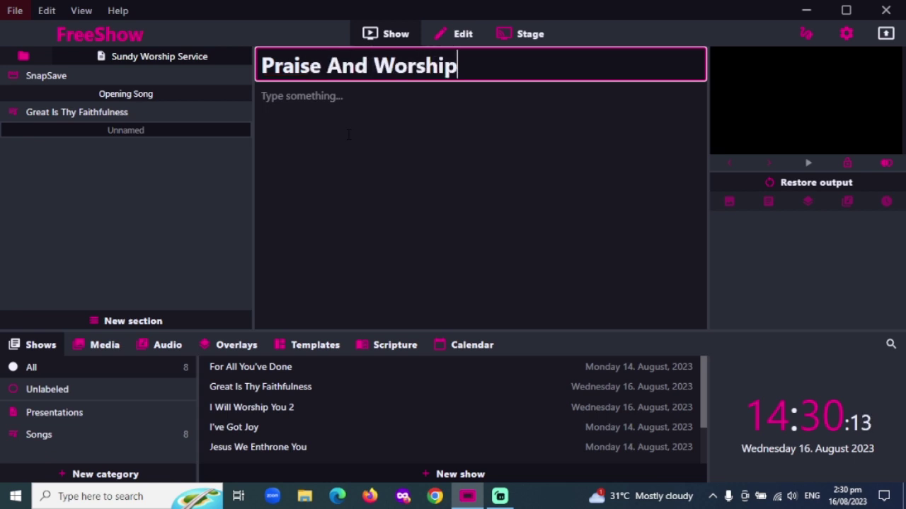
pyautogui.click(197, 282)
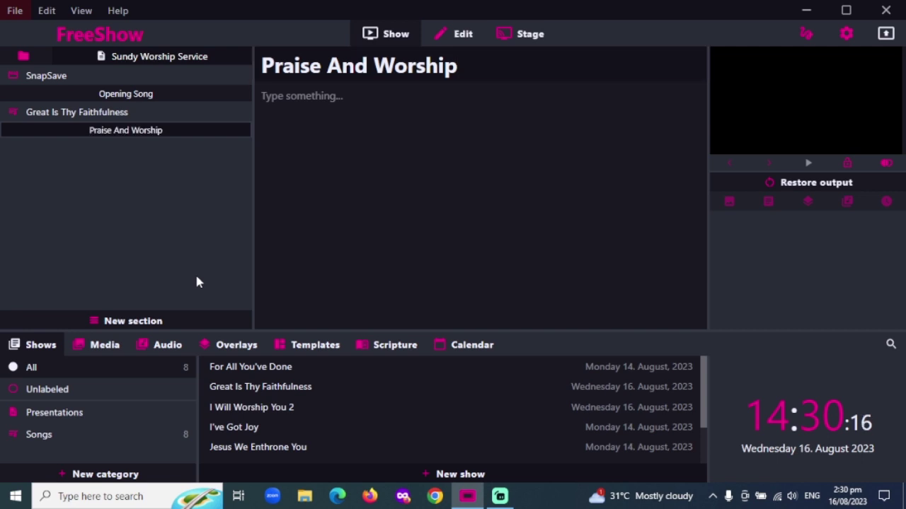
# - Add the shows I've Got Joy and For All You've Done under the Praise And Worship section
pyautogui.click(276, 430)
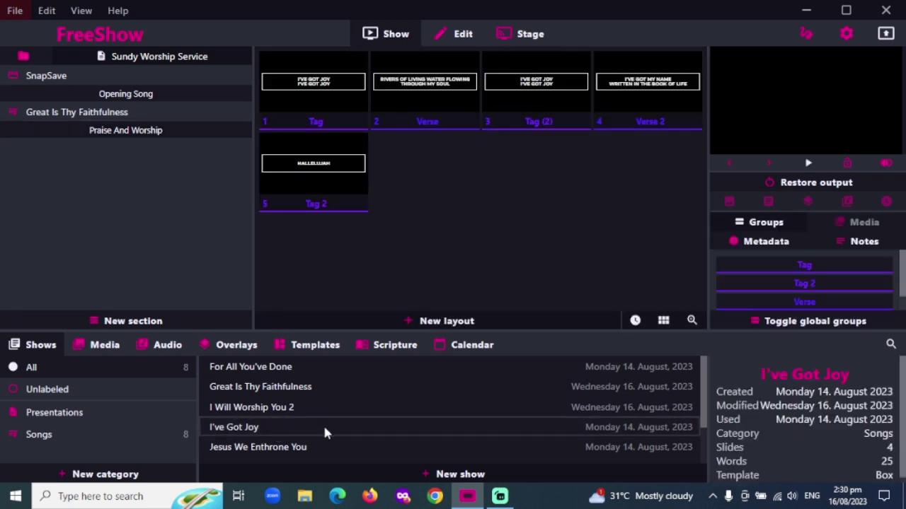
pyautogui.moveTo(325, 433); pyautogui.dragTo(138, 185)
pyautogui.scroll(-2, 297, 422)
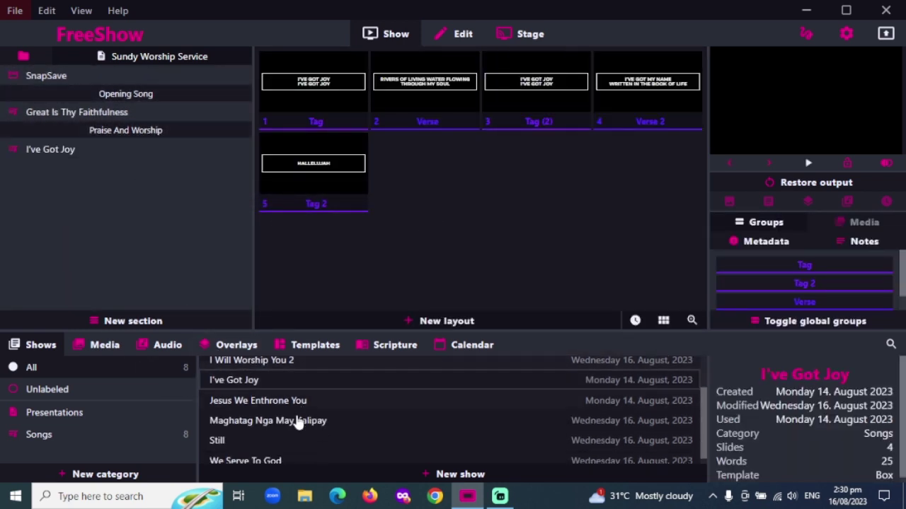
pyautogui.scroll(2, 297, 422)
pyautogui.click(305, 368)
pyautogui.moveTo(346, 364); pyautogui.dragTo(156, 210)
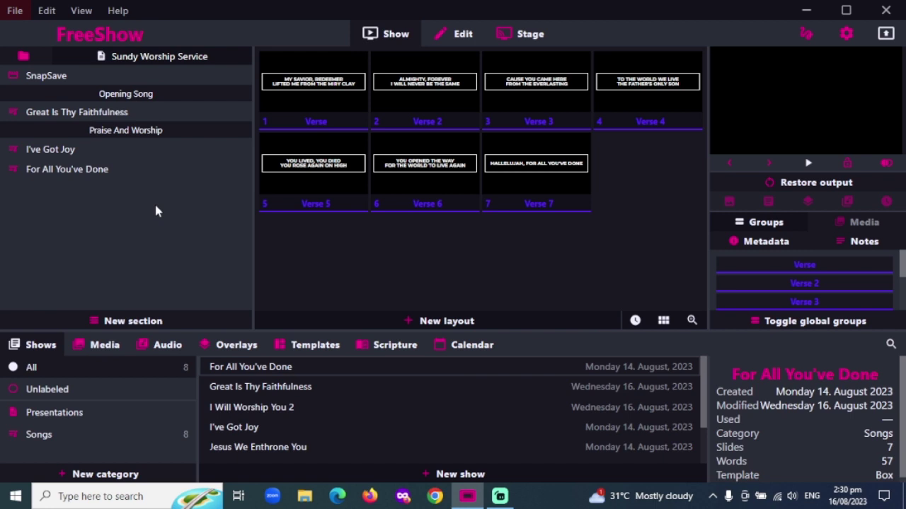
# - Add the shows Jesus We Enthrone You and Still below For All You've Done in the project
pyautogui.scroll(-3, 308, 422)
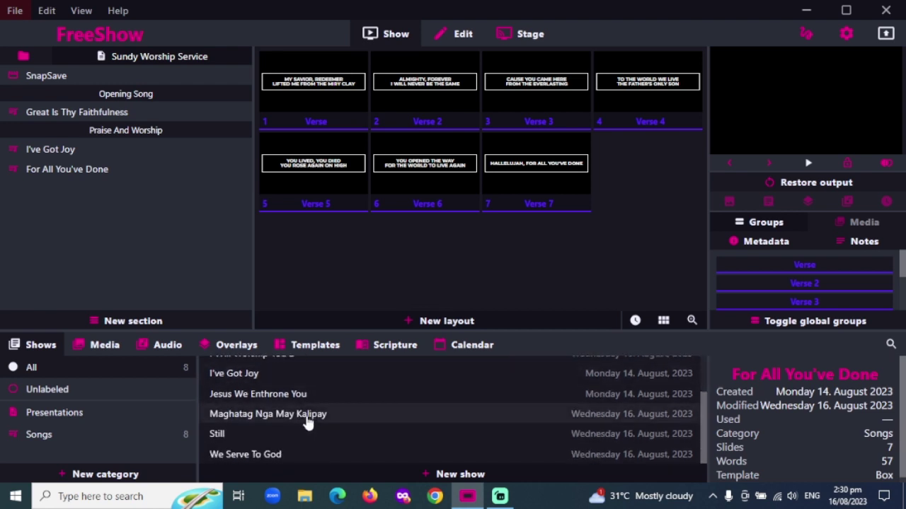
pyautogui.click(307, 404)
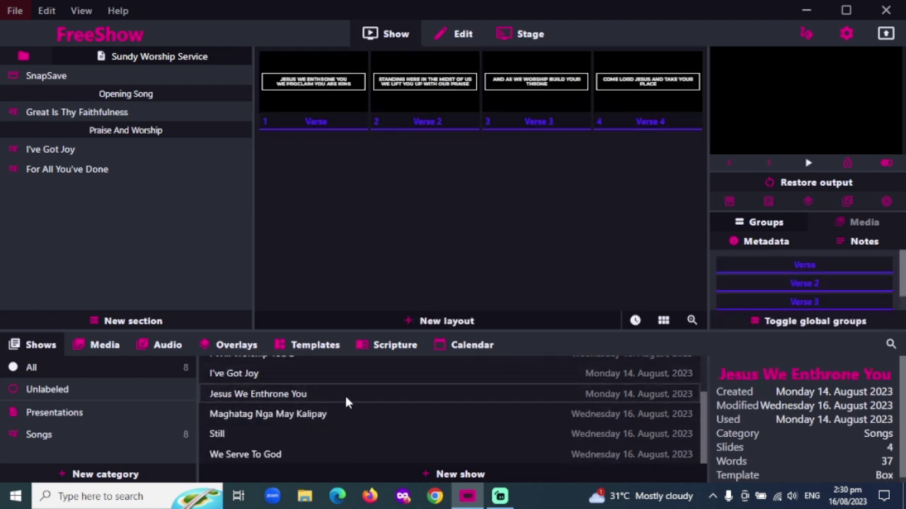
pyautogui.moveTo(345, 400); pyautogui.dragTo(150, 240)
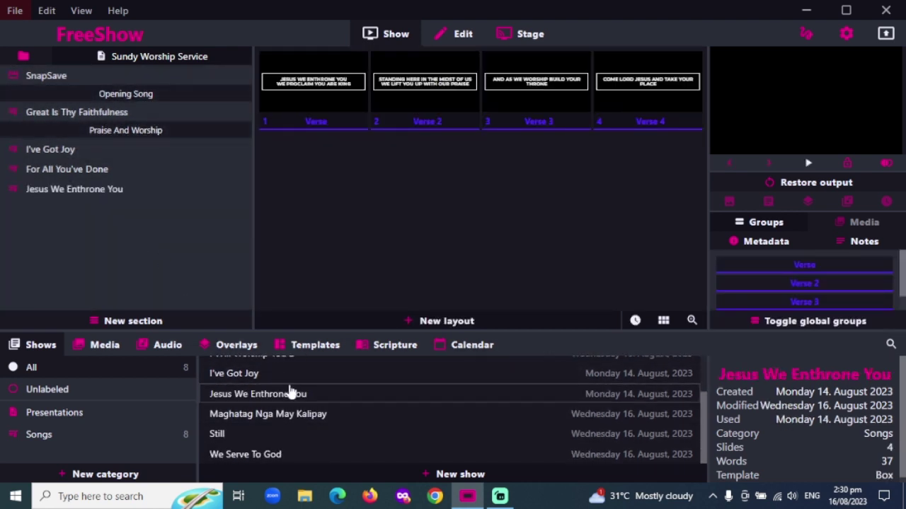
pyautogui.click(326, 434)
pyautogui.moveTo(349, 434); pyautogui.dragTo(185, 253)
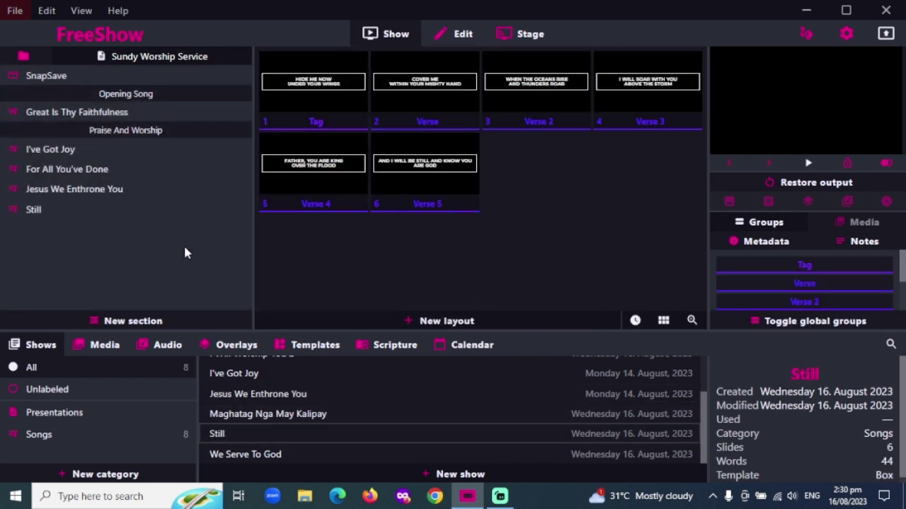
# - Add a new section titled "Offering" below Still in the project
pyautogui.click(150, 321)
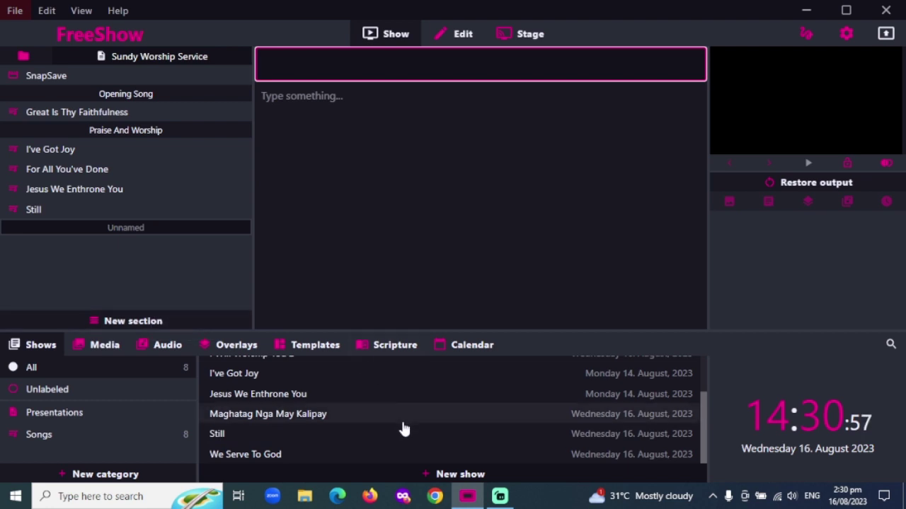
pyautogui.scroll(2, 403, 429)
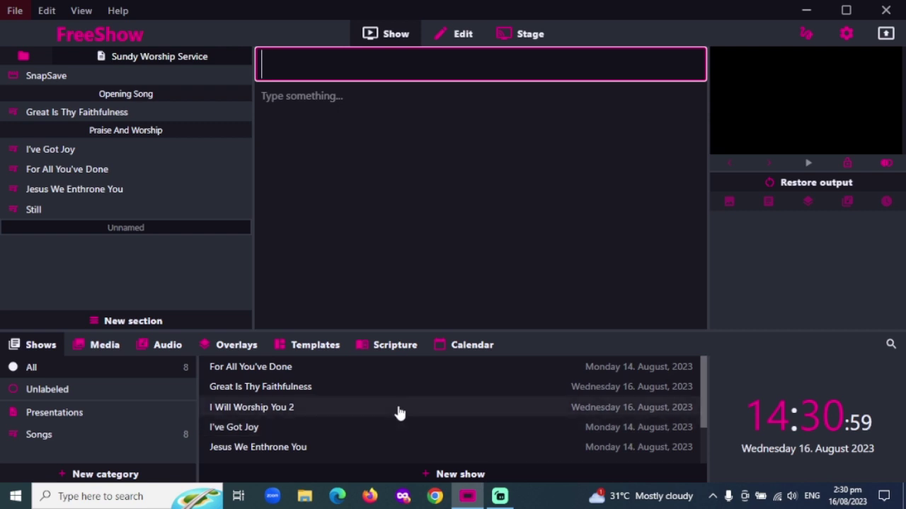
pyautogui.write('Offeriing')
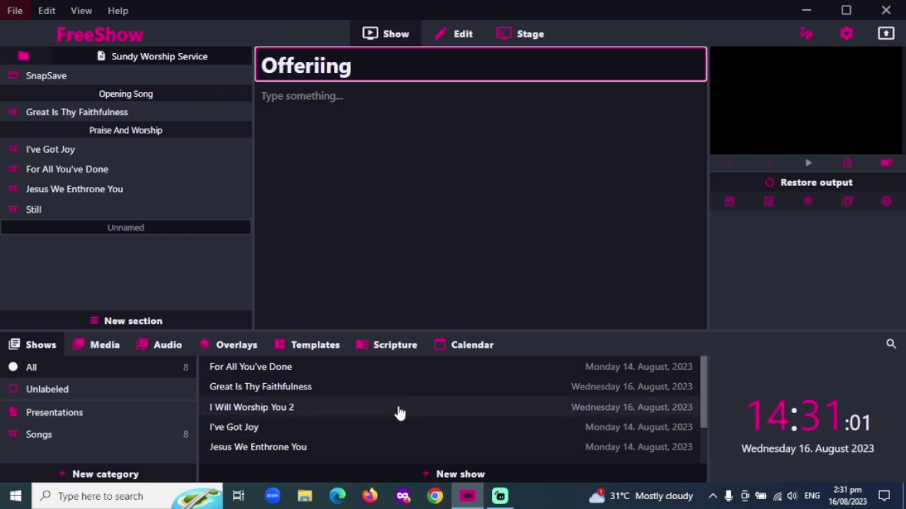
pyautogui.press('BackSpace')
pyautogui.press('BackSpace')
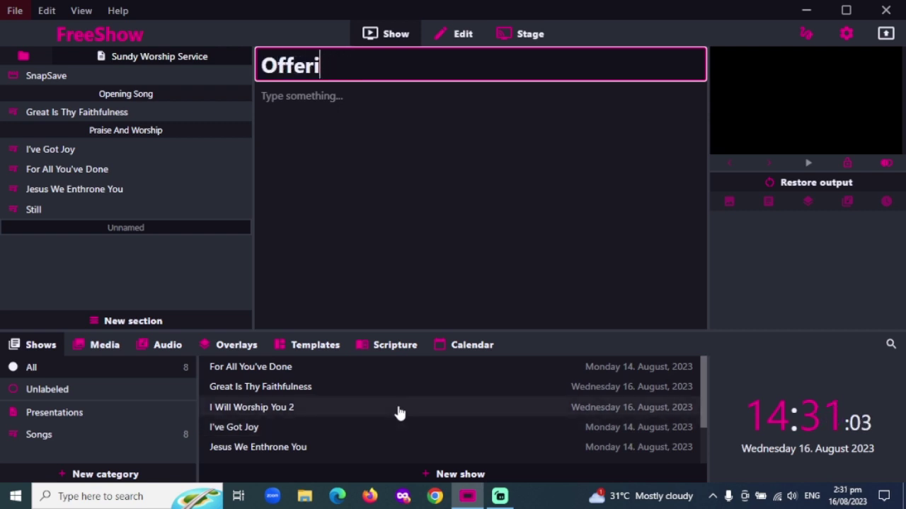
pyautogui.write('ng')
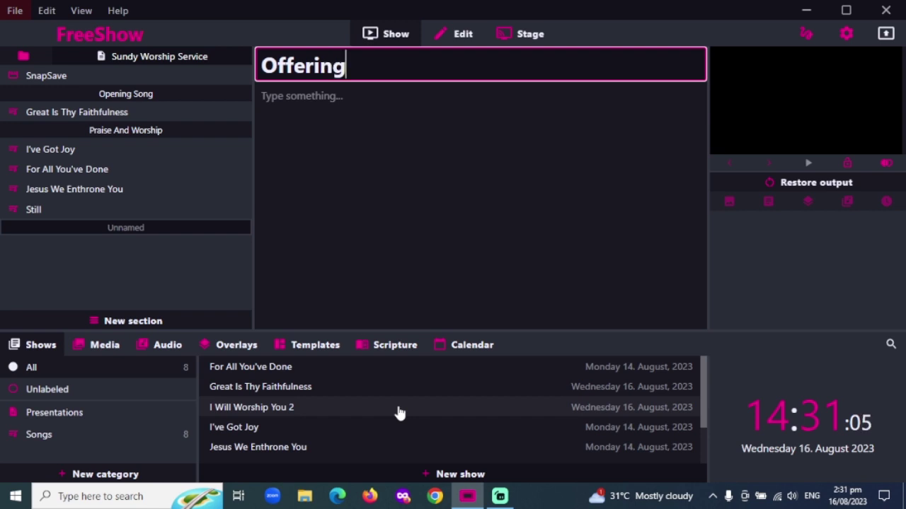
pyautogui.press('Return')
# - Add the show Maghatag Nga May Kalipay under the Offering section
pyautogui.scroll(-2, 353, 432)
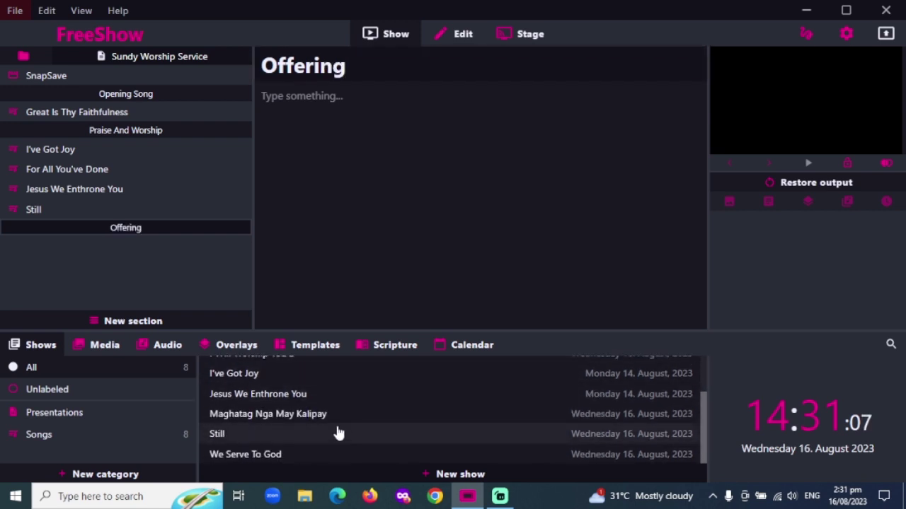
pyautogui.click(334, 422)
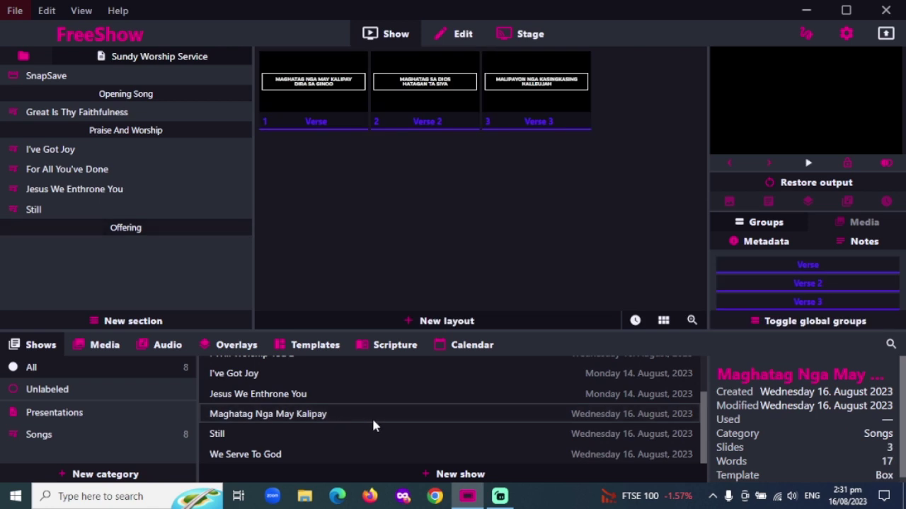
pyautogui.moveTo(381, 422); pyautogui.dragTo(182, 261)
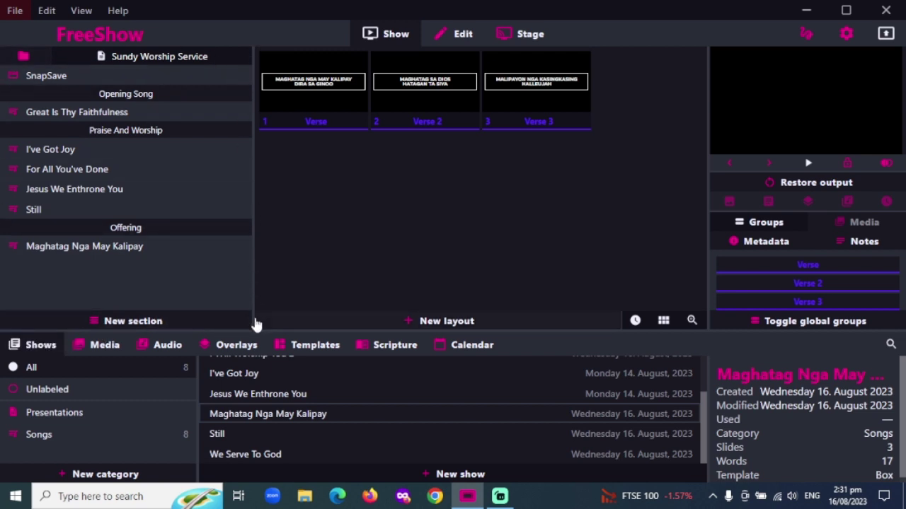
# - Set the Blue Green Screen video loop as the background of the first slide of Great Is Thy Faithfulness
pyautogui.click(144, 114)
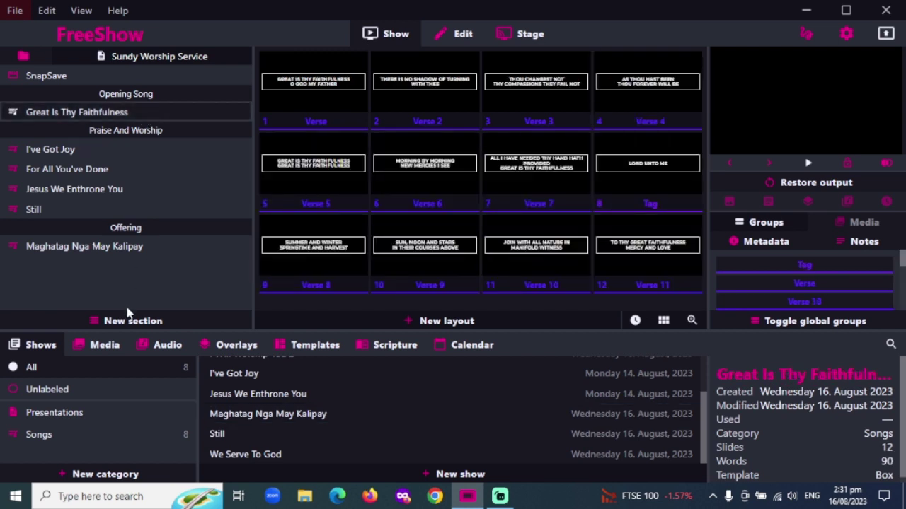
pyautogui.click(104, 346)
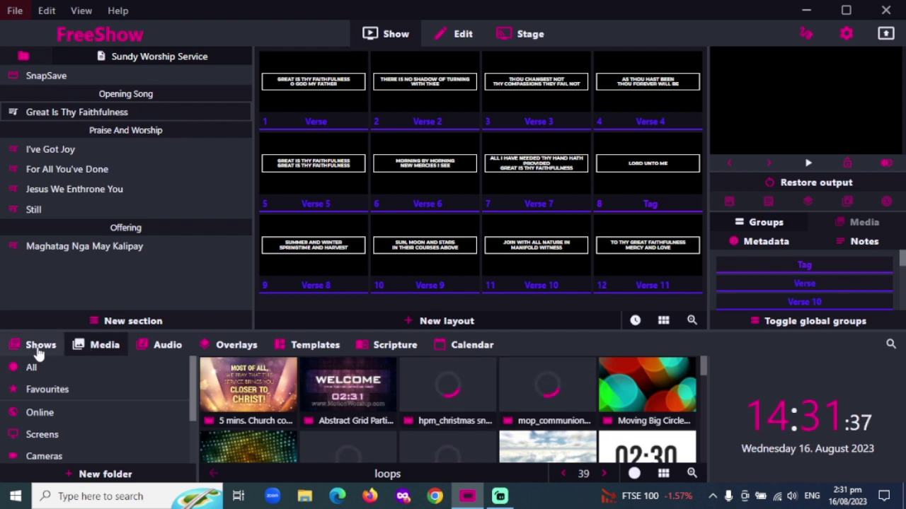
pyautogui.scroll(-1, 536, 422)
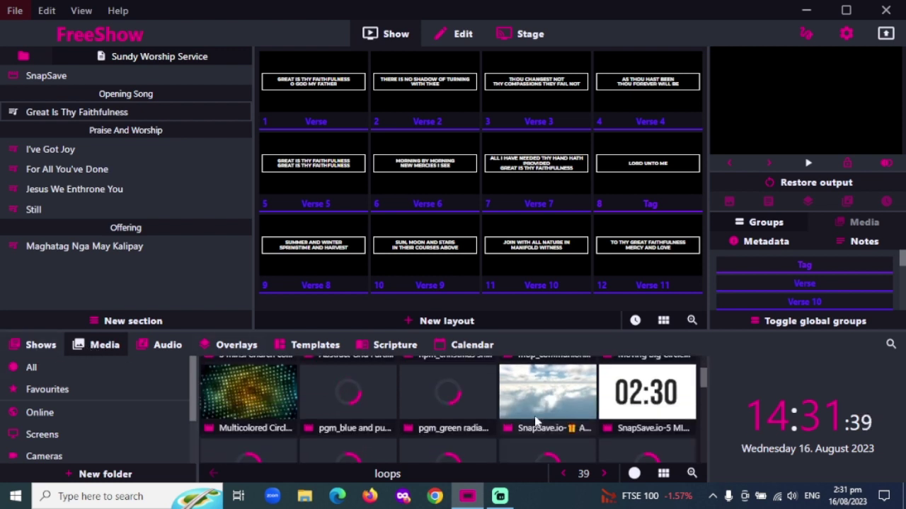
pyautogui.scroll(-1, 535, 421)
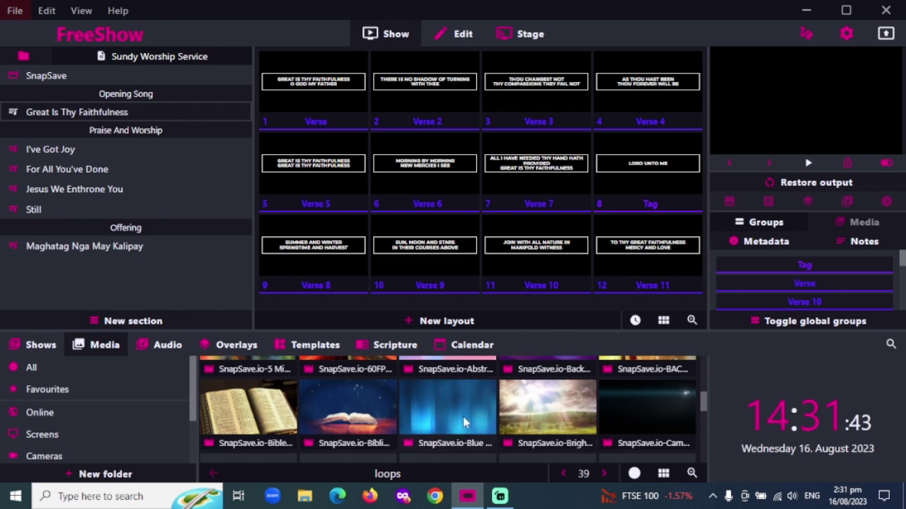
pyautogui.click(463, 417)
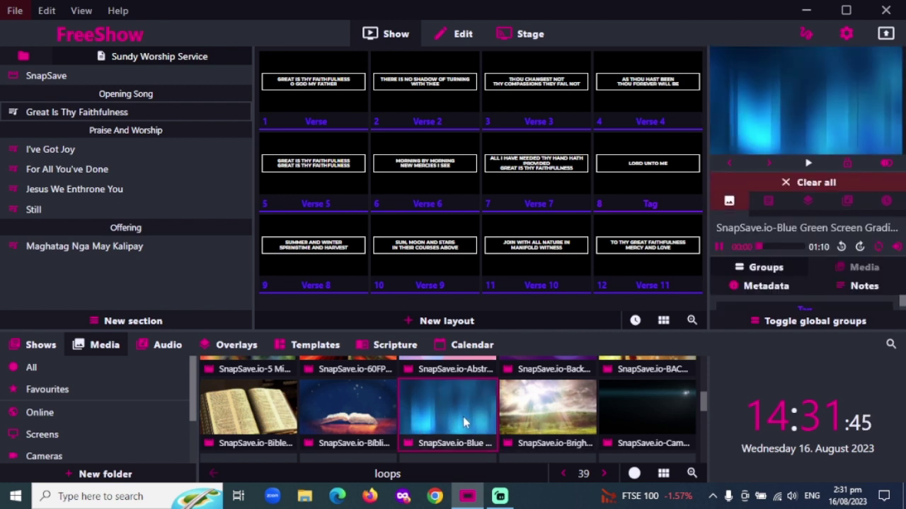
pyautogui.moveTo(463, 417); pyautogui.dragTo(329, 104)
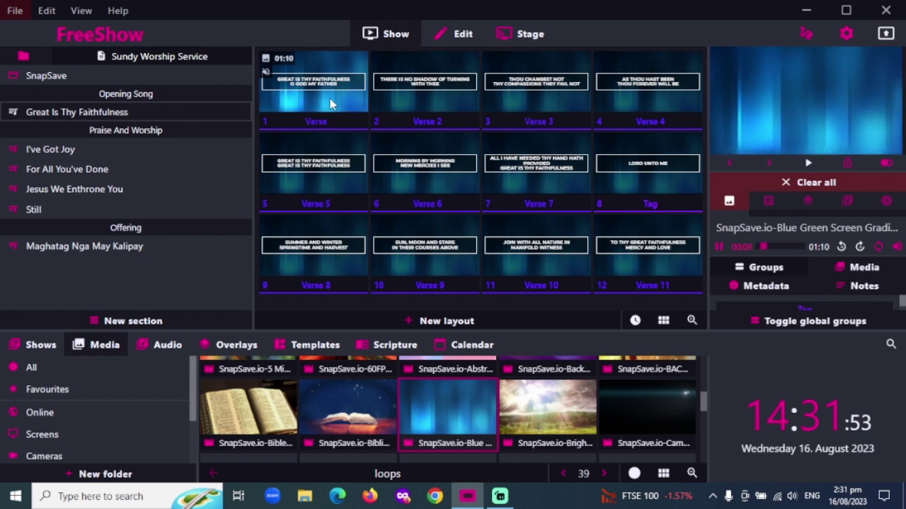
# - Present the first four slides of Great Is Thy Faithfulness over the blue background, and clear only the slide text from the output
pyautogui.click(330, 104)
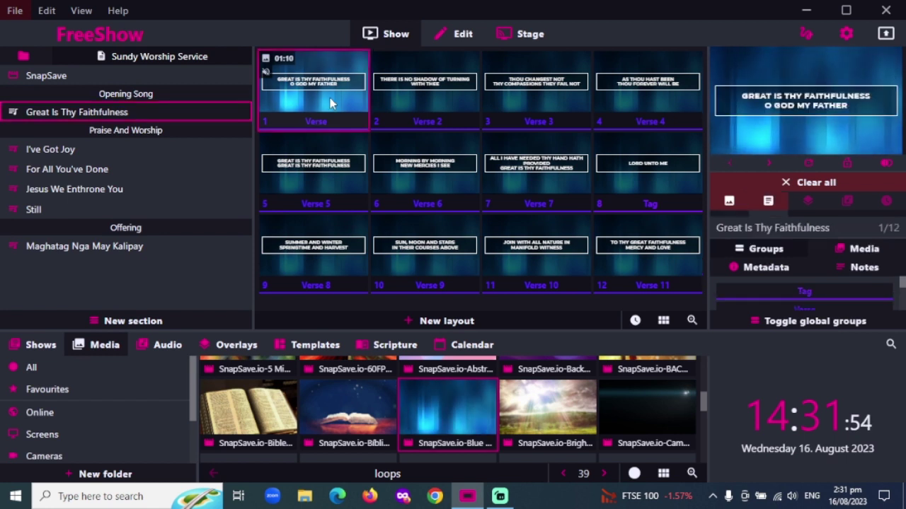
pyautogui.click(461, 103)
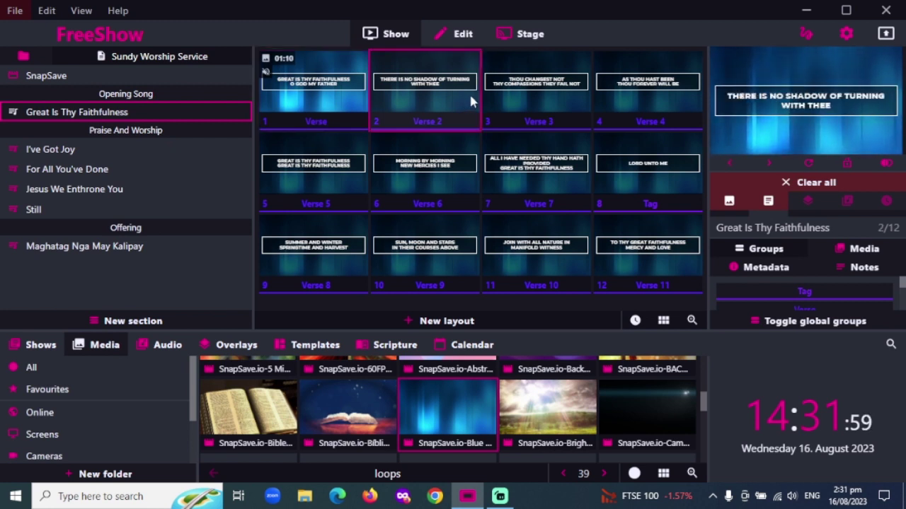
pyautogui.click(575, 98)
pyautogui.click(634, 95)
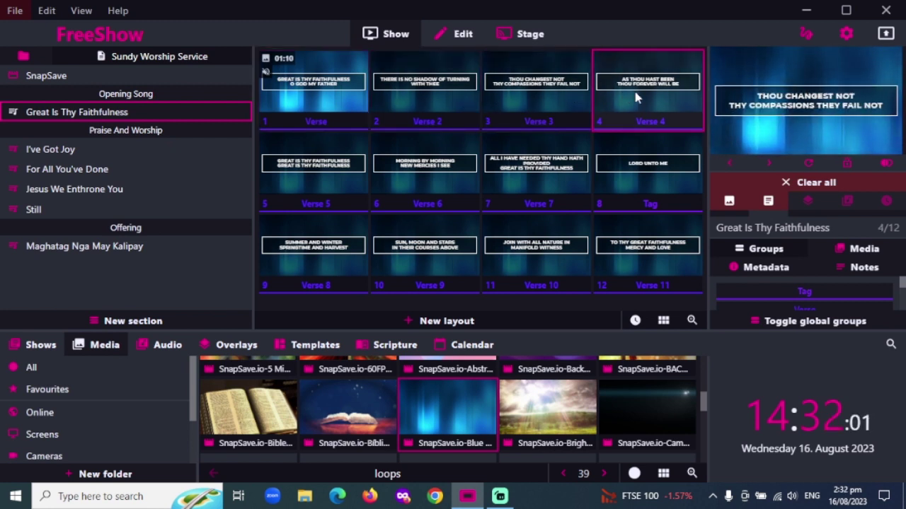
pyautogui.click(773, 201)
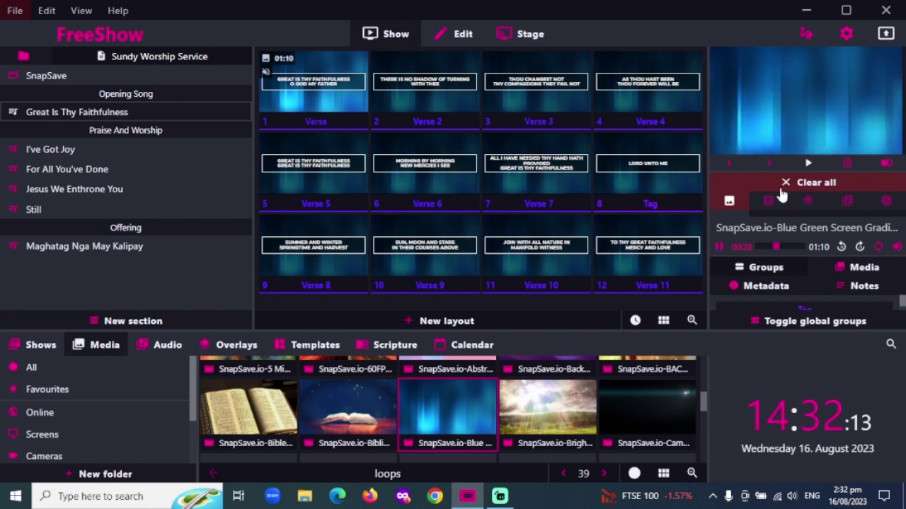
# - Start presenting Great Is Thy Faithfulness from its first slide again and show the Verse 3, Verse 7 and Tag slides
pyautogui.click(808, 164)
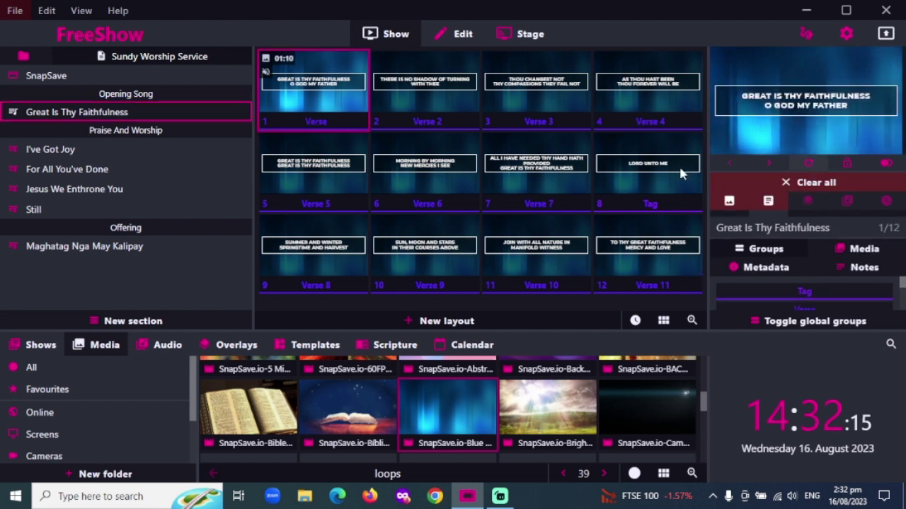
pyautogui.click(584, 98)
pyautogui.click(559, 174)
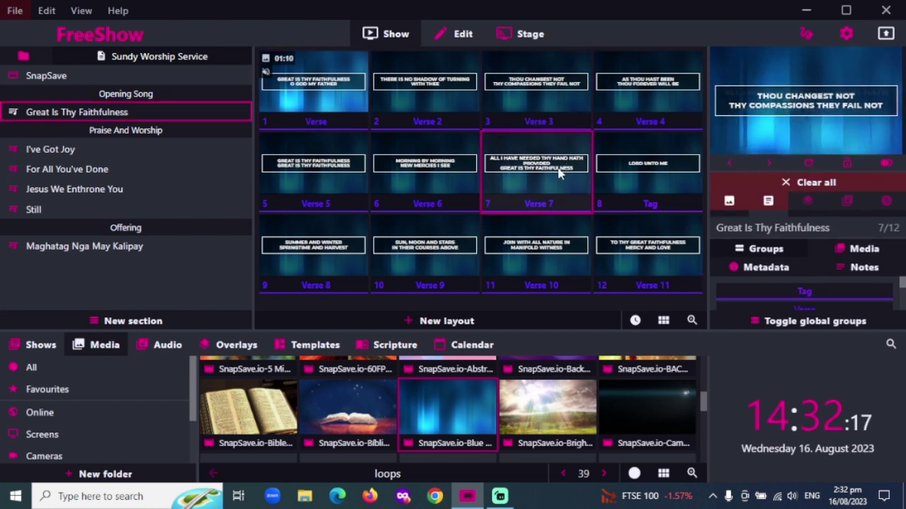
pyautogui.click(644, 177)
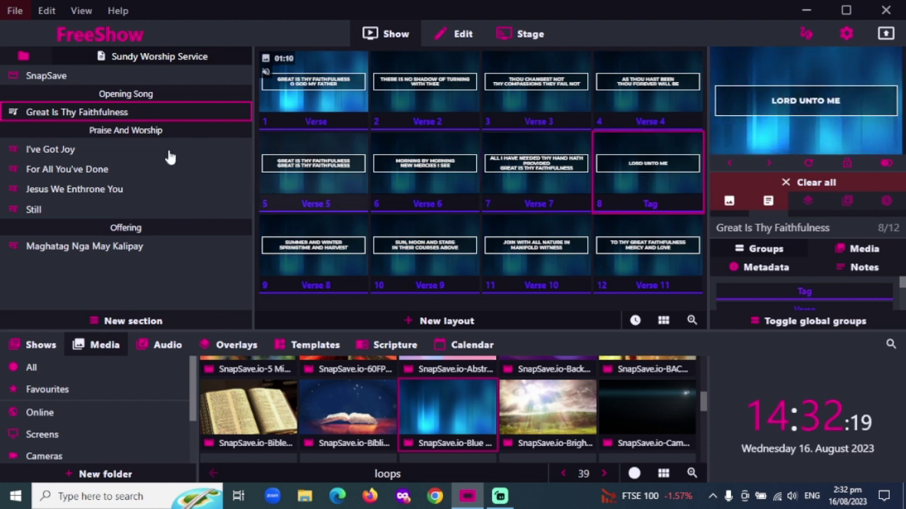
# - Set the FREE CROWD WORSHIP video loop as the background of the first slide of I've Got Joy
pyautogui.click(129, 153)
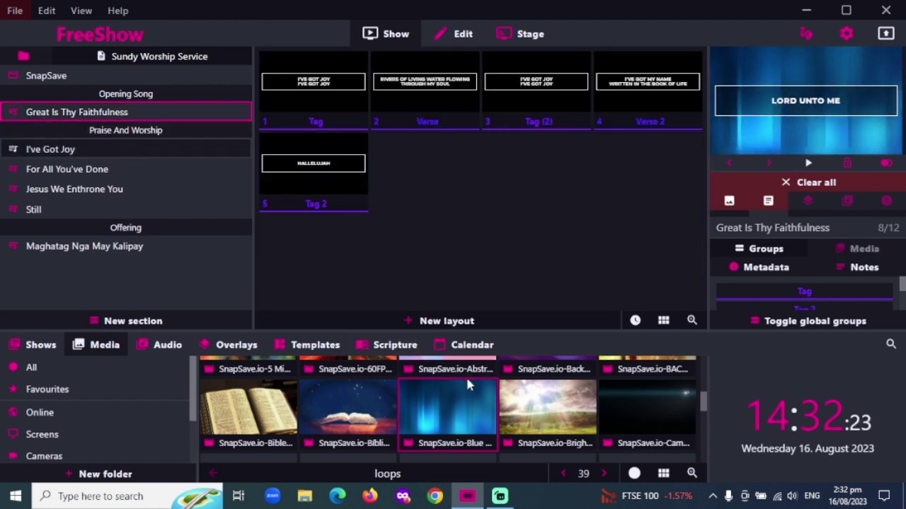
pyautogui.scroll(-1, 524, 421)
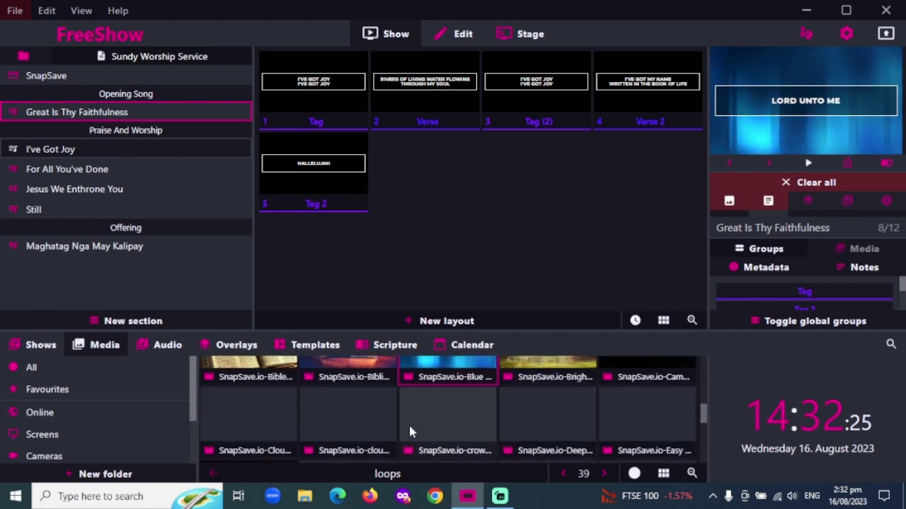
pyautogui.scroll(-1, 408, 431)
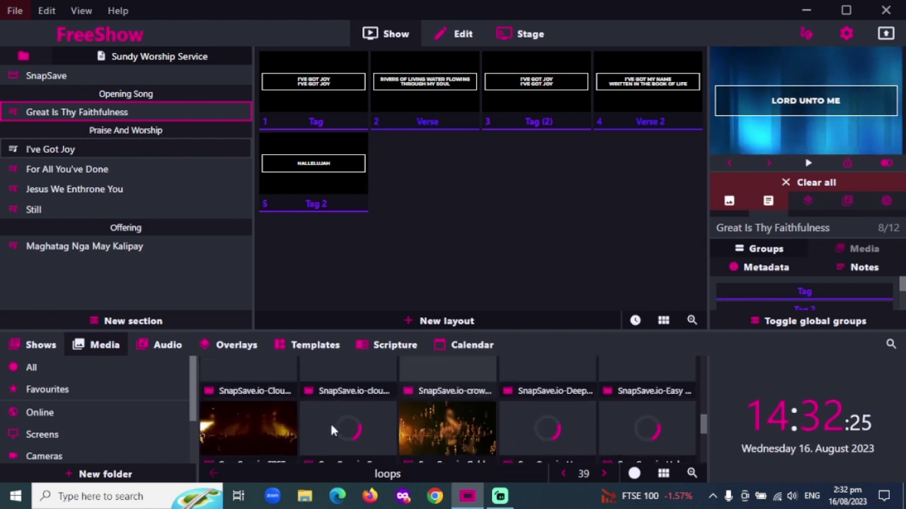
pyautogui.click(252, 436)
pyautogui.moveTo(253, 436); pyautogui.dragTo(330, 89)
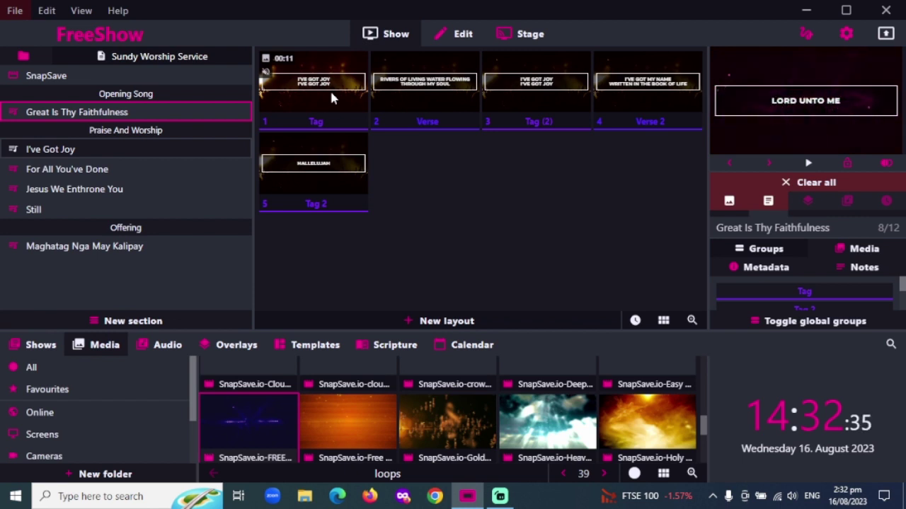
# - Present the slides of I've Got Joy from the first Tag through Tag 2 to check them over the crowd background
pyautogui.click(329, 89)
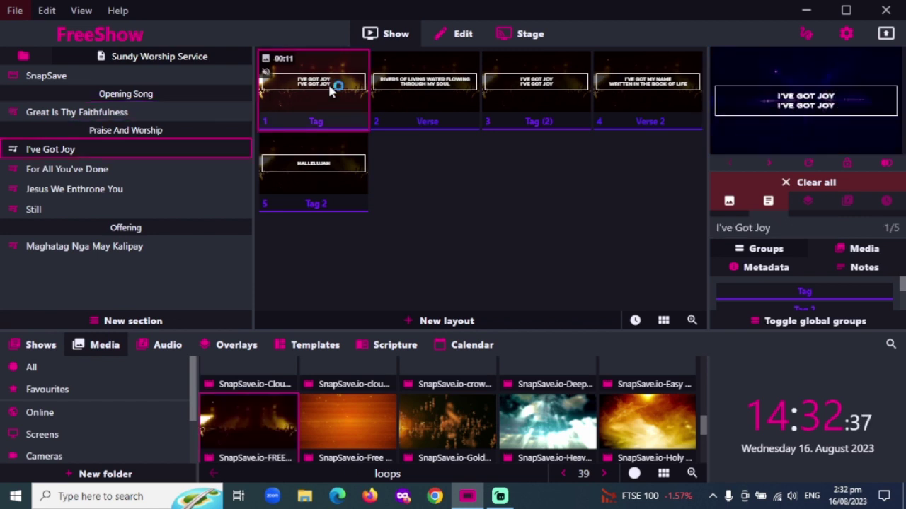
pyautogui.click(436, 90)
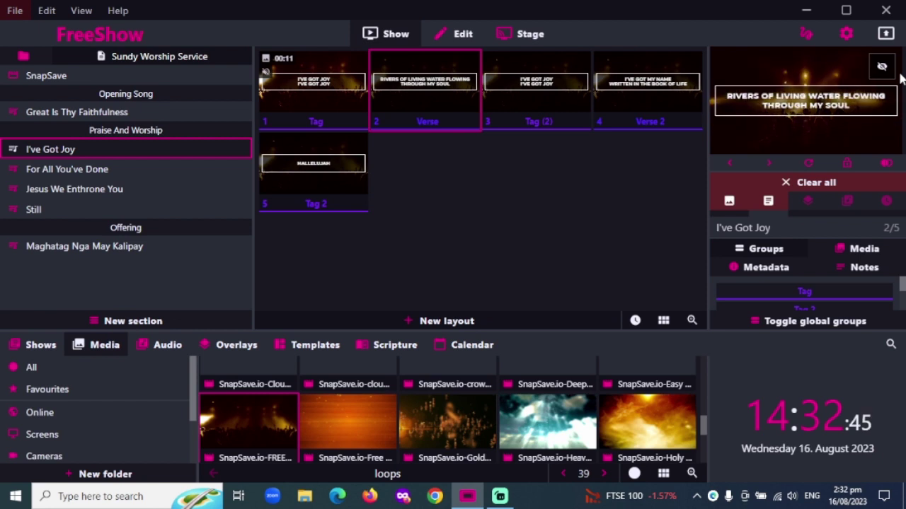
pyautogui.click(547, 91)
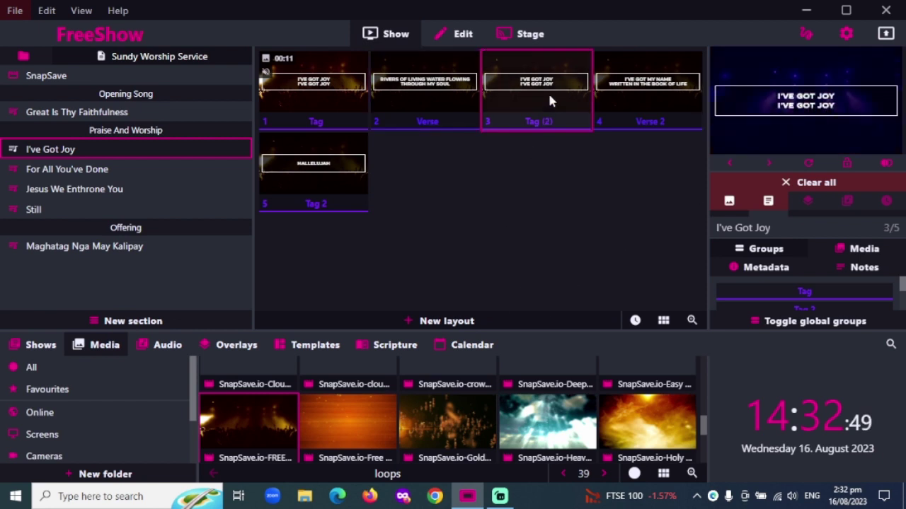
pyautogui.click(642, 88)
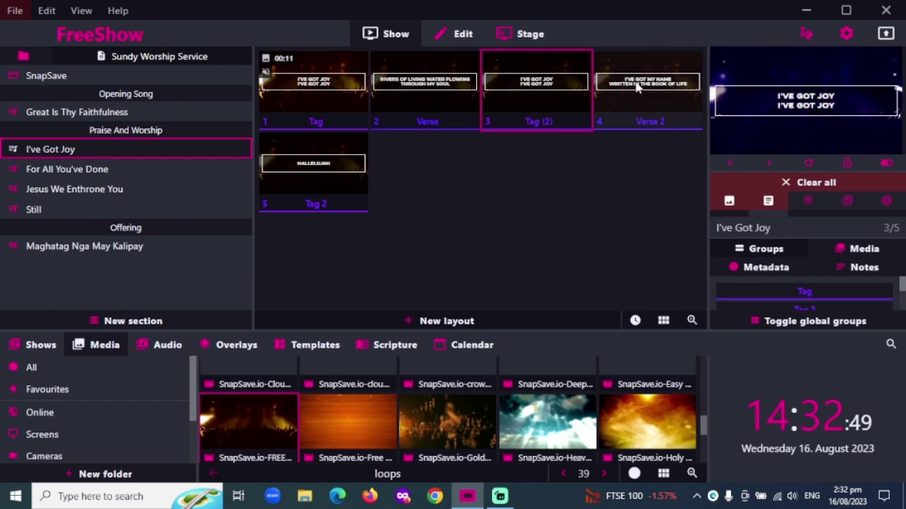
pyautogui.click(297, 175)
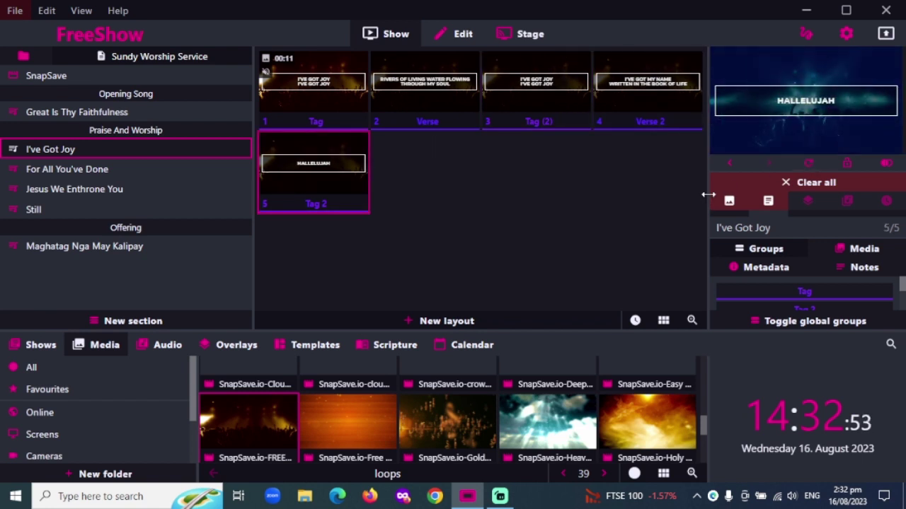
# - Widen the output preview area slightly and enlarge the slide thumbnails to 50%
pyautogui.moveTo(705, 196); pyautogui.dragTo(686, 206)
pyautogui.click(671, 322)
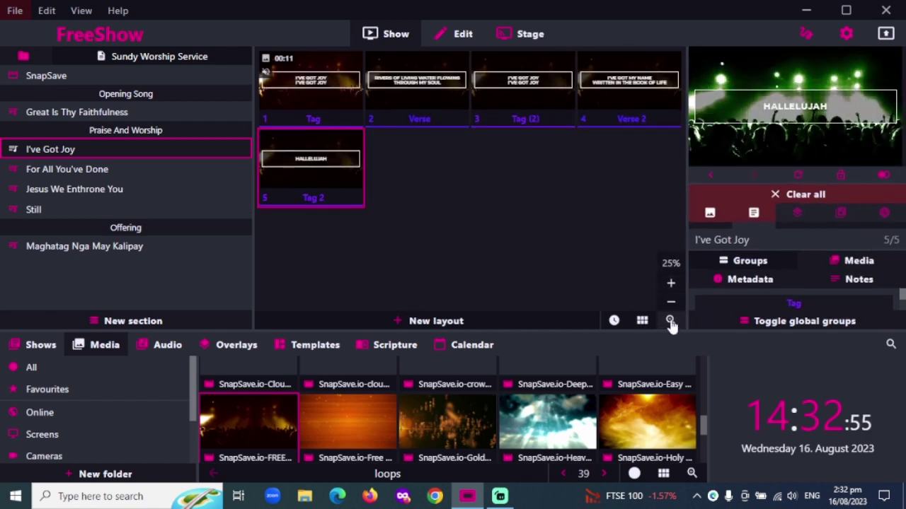
pyautogui.click(671, 284)
pyautogui.click(671, 284)
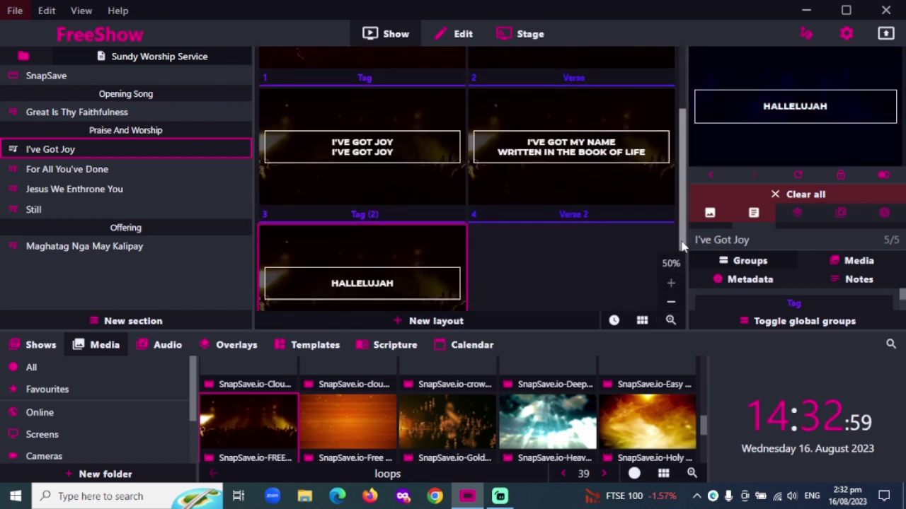
pyautogui.moveTo(681, 244); pyautogui.dragTo(683, 246)
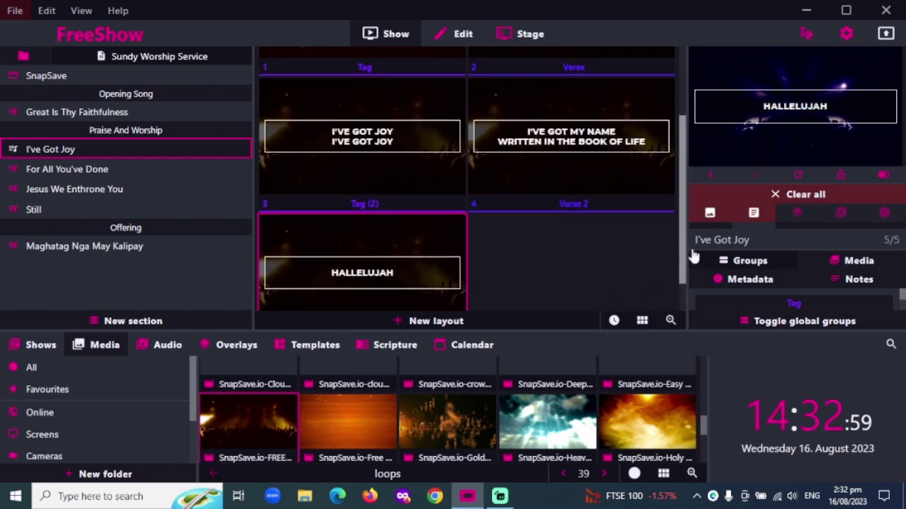
# - Clear the slide text from the output while keeping the background, and open the show For All You've Done
pyautogui.click(755, 215)
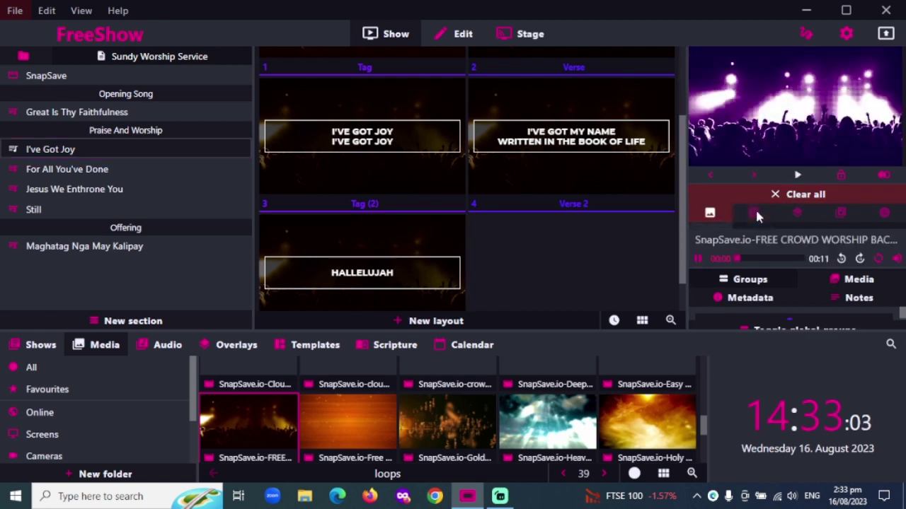
pyautogui.click(145, 170)
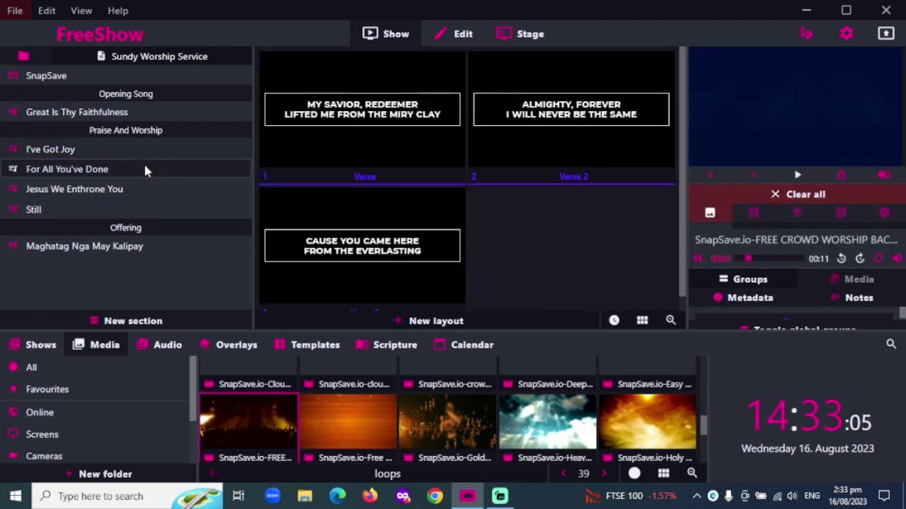
# - Preview the orange Free Motion Background and Golden Music Note loops, and set Golden Music Note as the first slide's background in For All You've Done
pyautogui.click(356, 432)
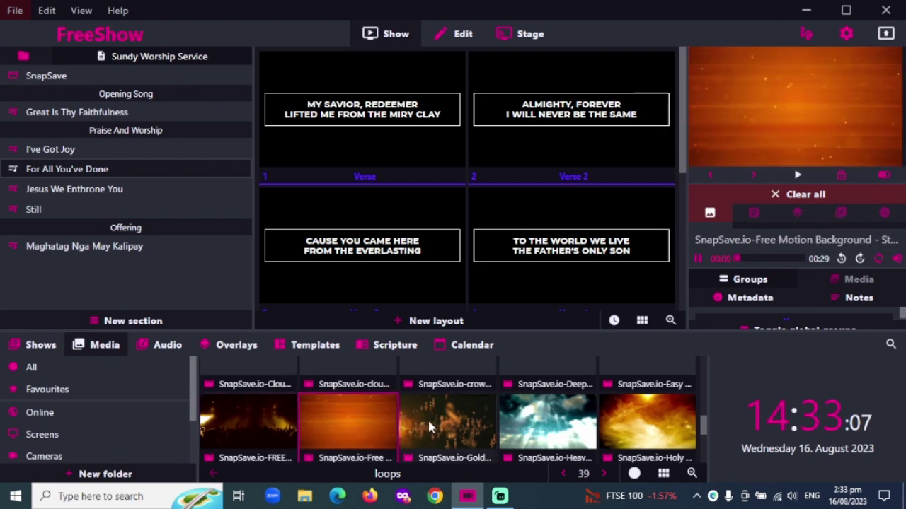
pyautogui.click(467, 425)
pyautogui.moveTo(380, 236); pyautogui.dragTo(380, 121)
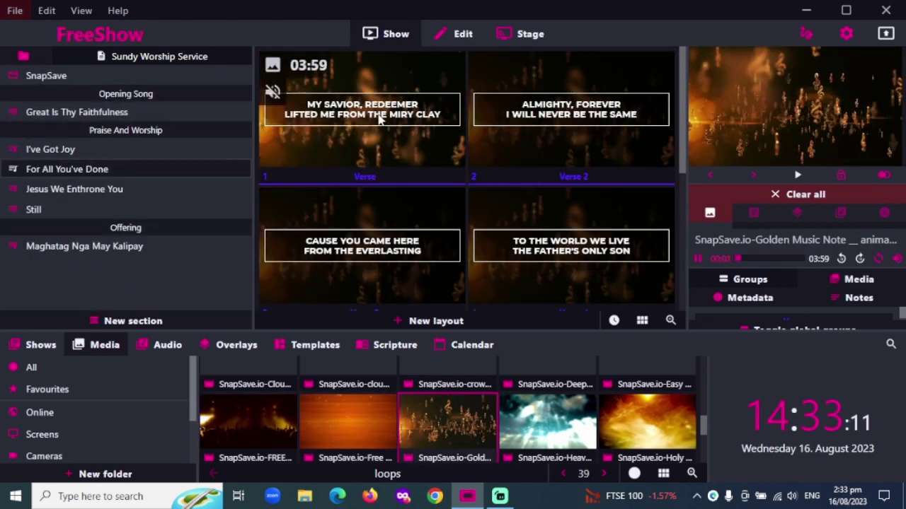
# - Present the first three verse slides of For All You've Done to check them over the music note background
pyautogui.click(380, 120)
pyautogui.click(549, 122)
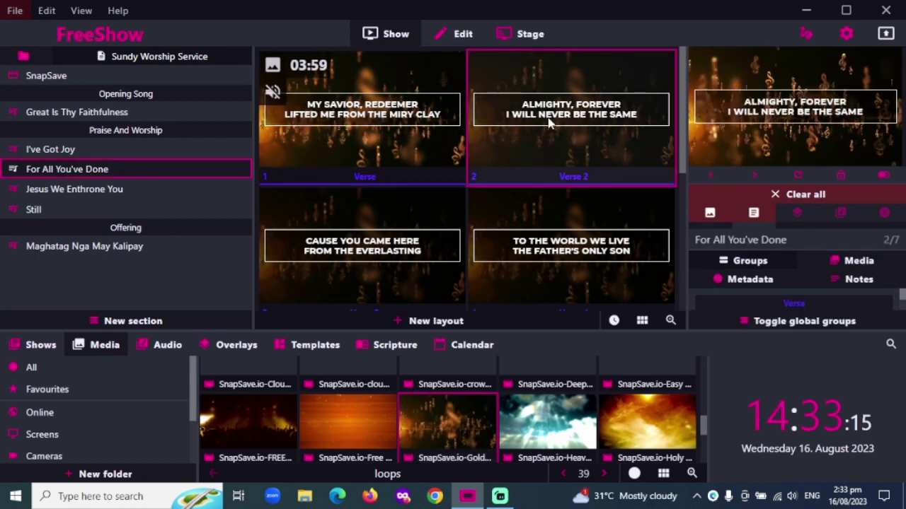
pyautogui.click(339, 238)
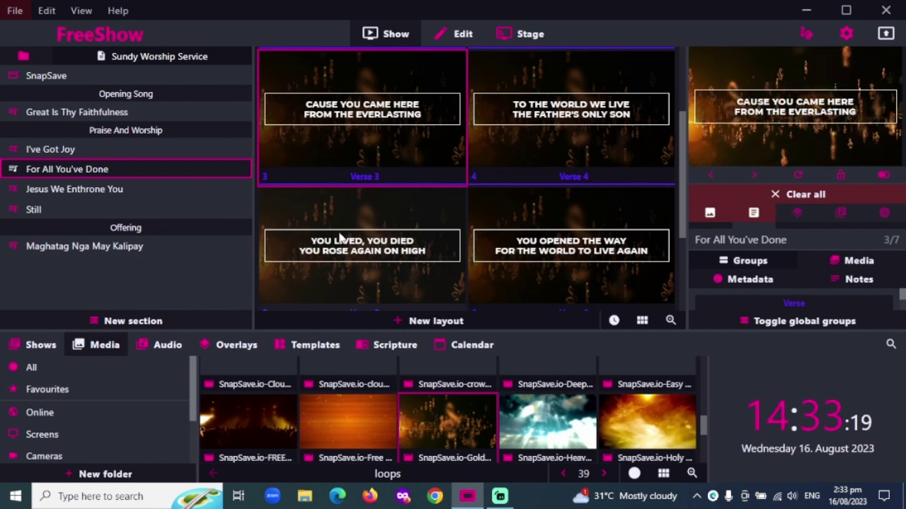
# - Open Jesus We Enthrone You and set the sky and light-ray video loop as the background of its first slide
pyautogui.click(184, 193)
pyautogui.click(566, 435)
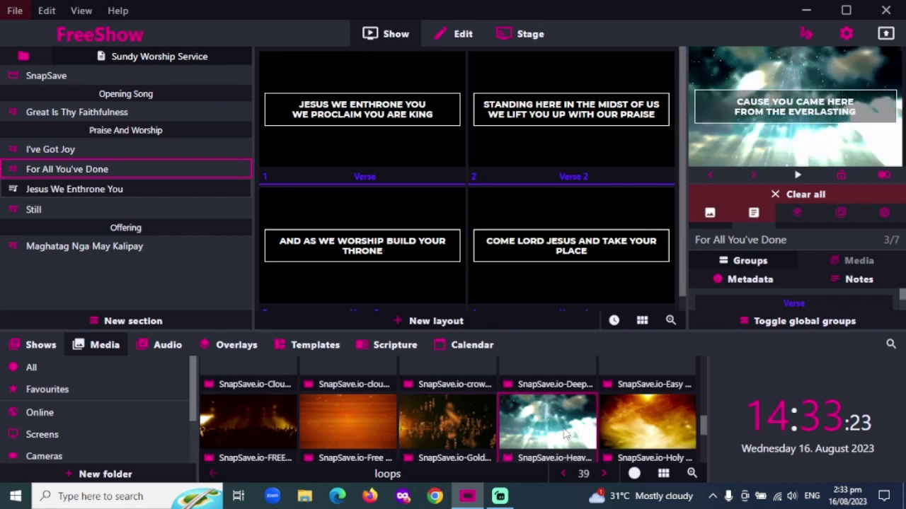
pyautogui.moveTo(566, 435); pyautogui.dragTo(388, 130)
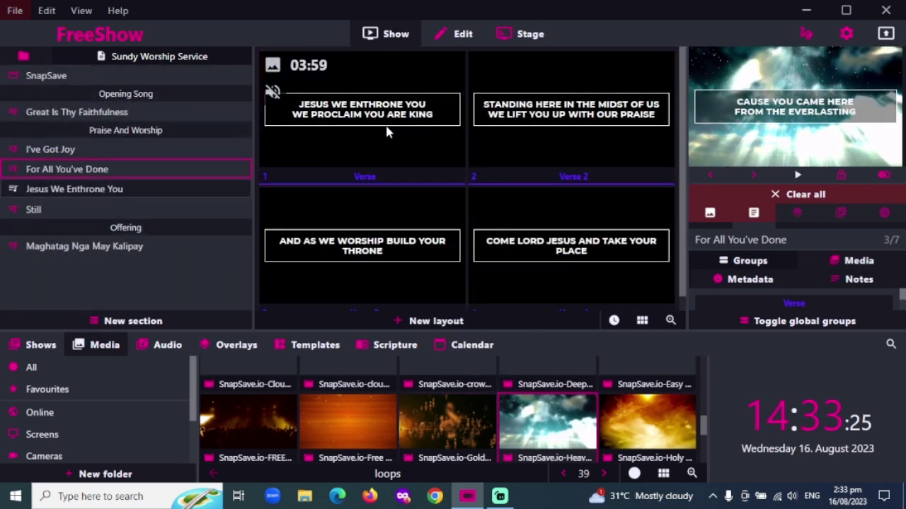
# - Present the four verse slides of Jesus We Enthrone You to check the lyrics over the light-ray background
pyautogui.click(527, 128)
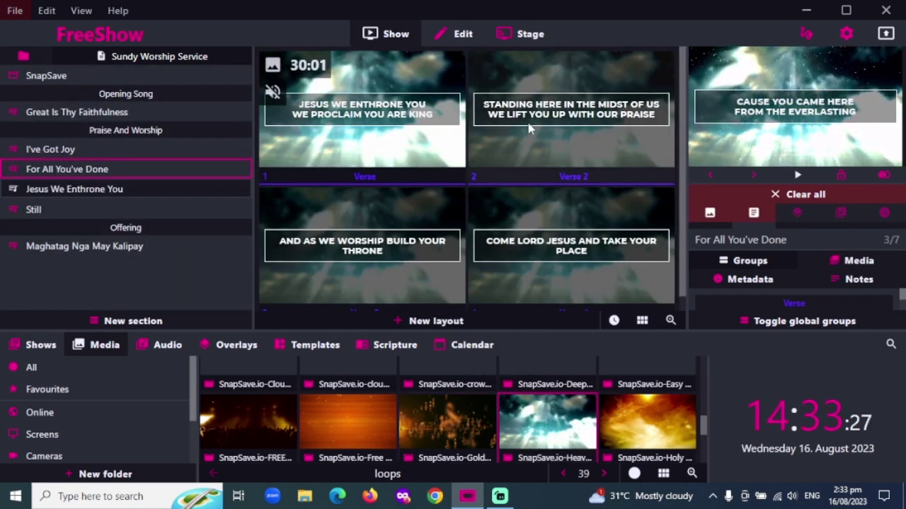
pyautogui.click(545, 242)
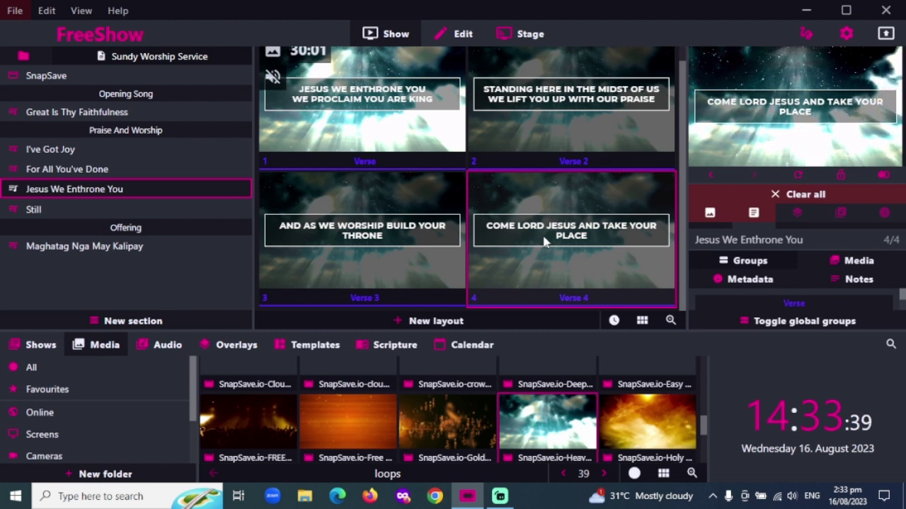
pyautogui.click(382, 243)
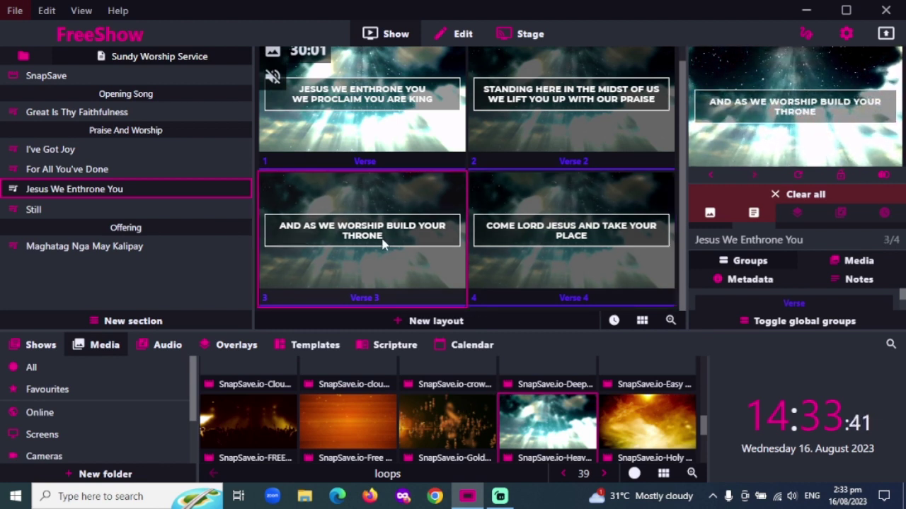
pyautogui.click(354, 129)
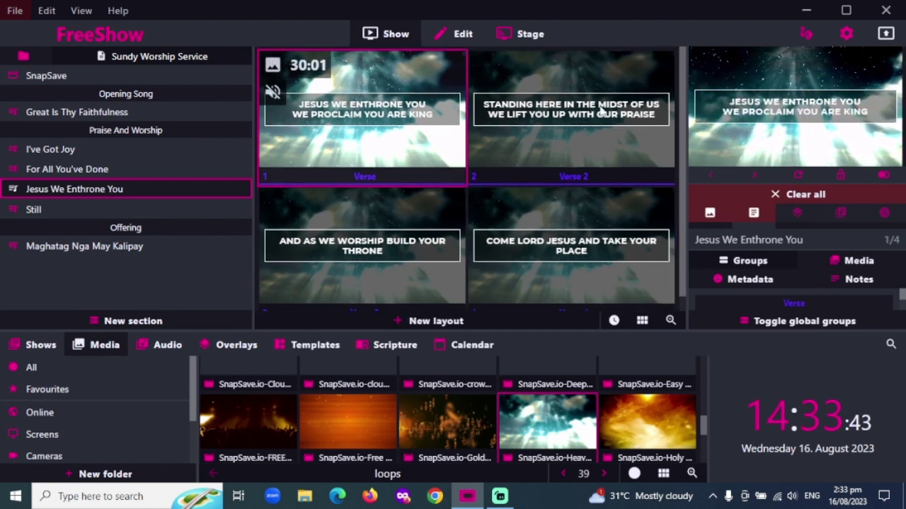
pyautogui.click(602, 114)
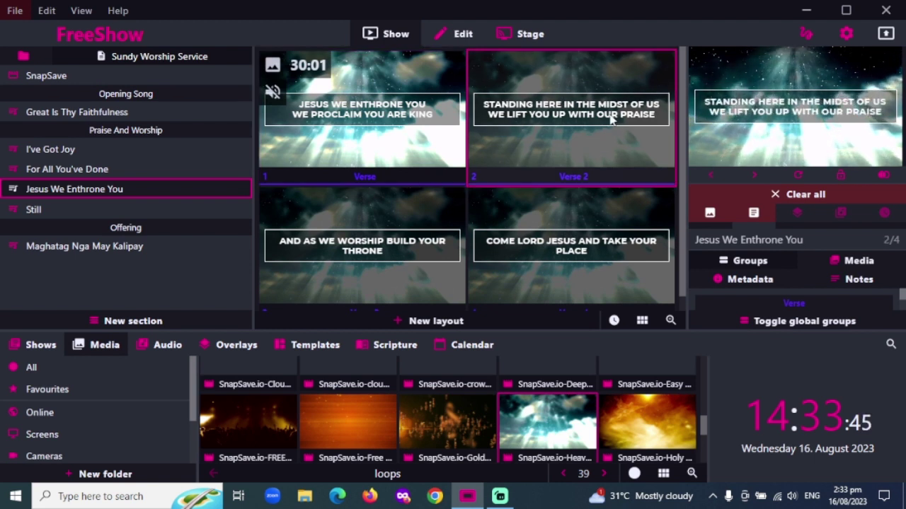